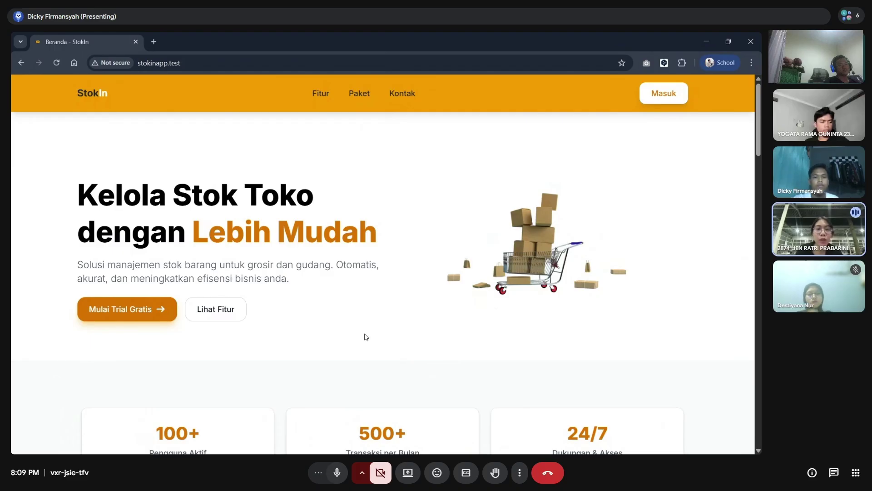
# - Scroll the landing page to the footer, back up, then down to the six Fitur Unggulan cards
pyautogui.scroll(-3, 366, 337)
pyautogui.scroll(-4, 366, 337)
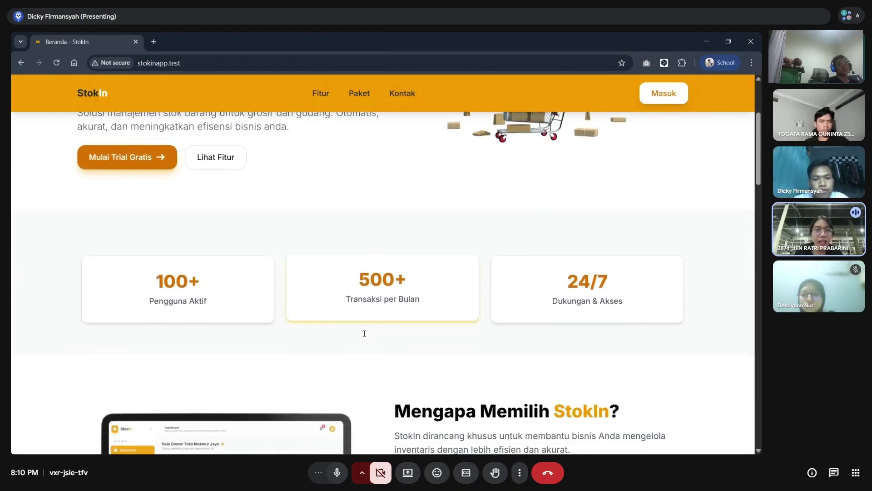
pyautogui.scroll(-4, 366, 337)
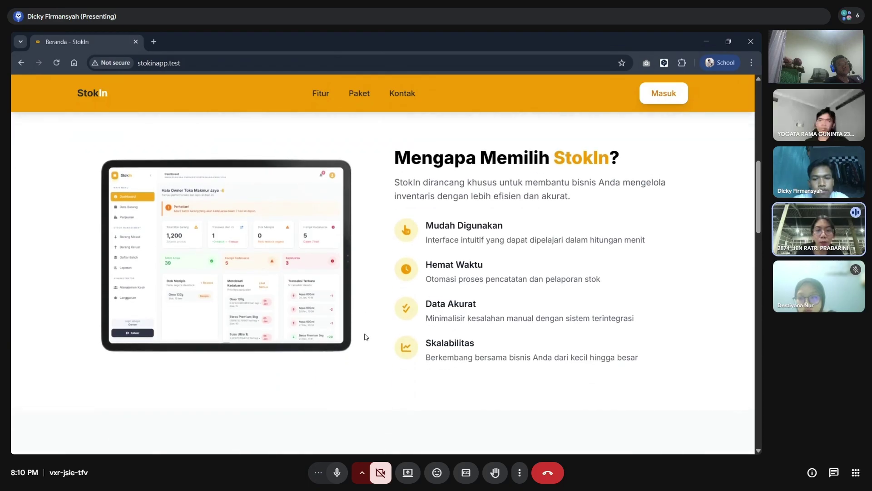
pyautogui.scroll(-1, 367, 337)
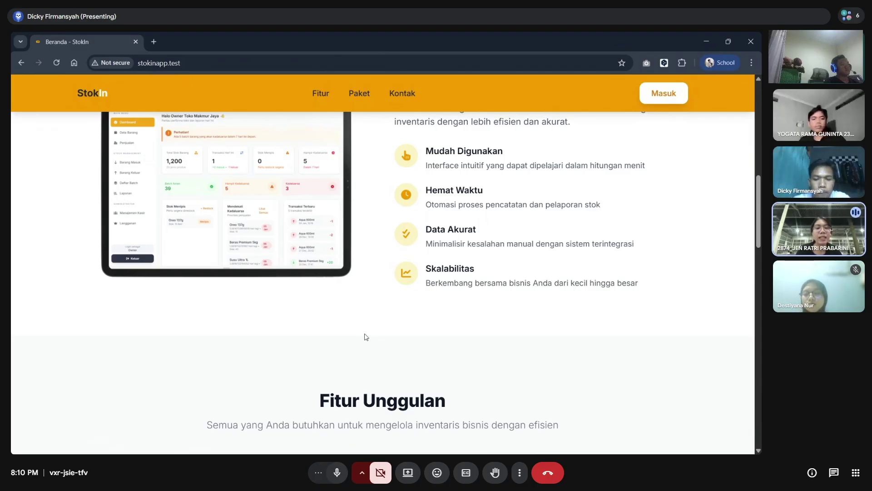
pyautogui.scroll(-6, 366, 337)
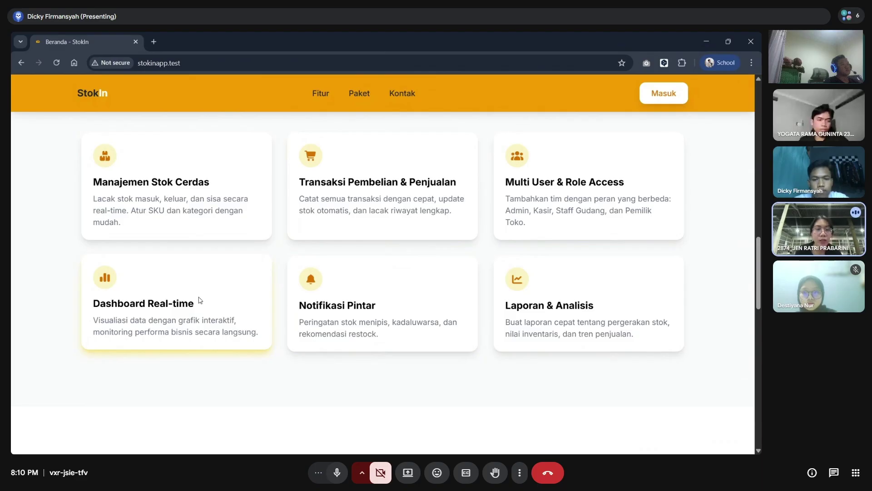
pyautogui.scroll(-10, 199, 299)
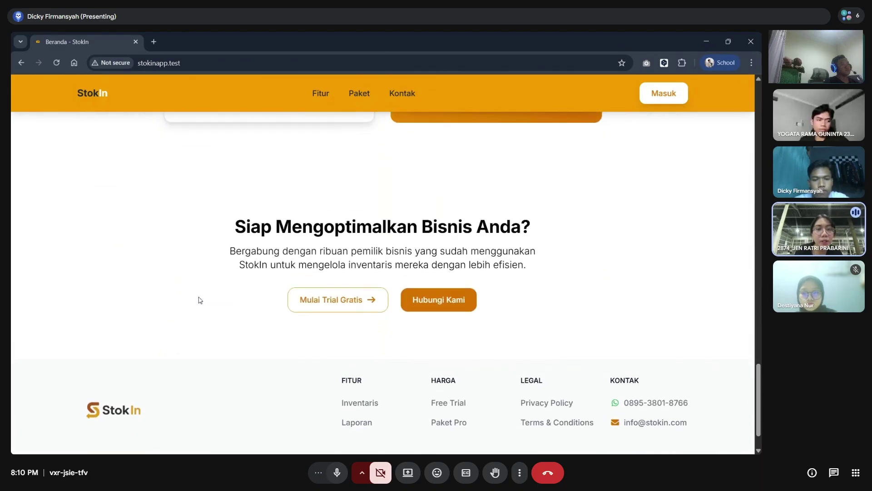
pyautogui.scroll(15, 199, 300)
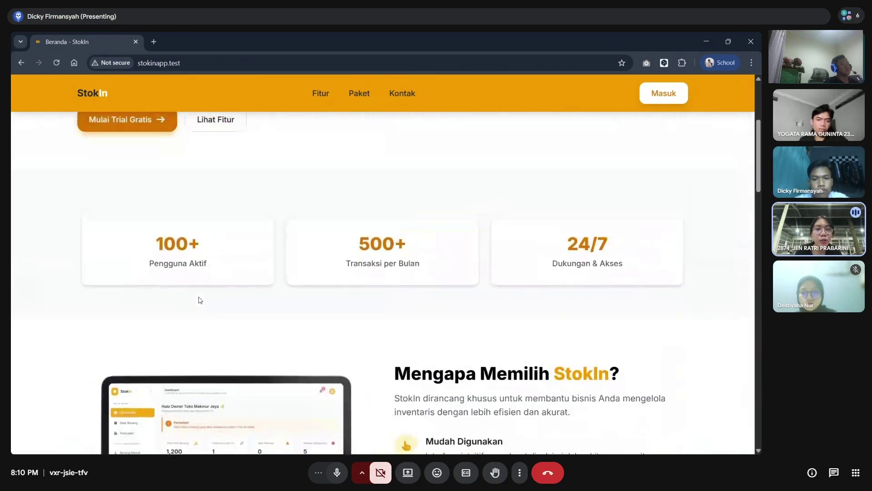
pyautogui.scroll(4, 198, 300)
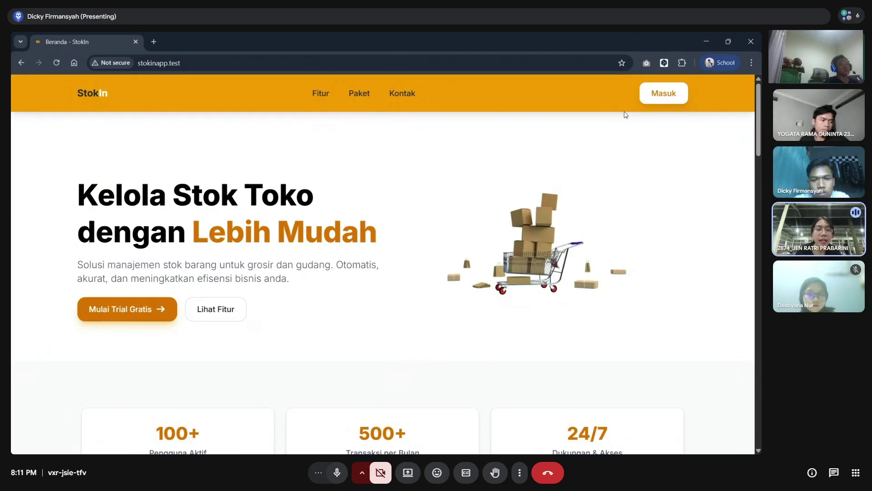
pyautogui.scroll(-2, 615, 156)
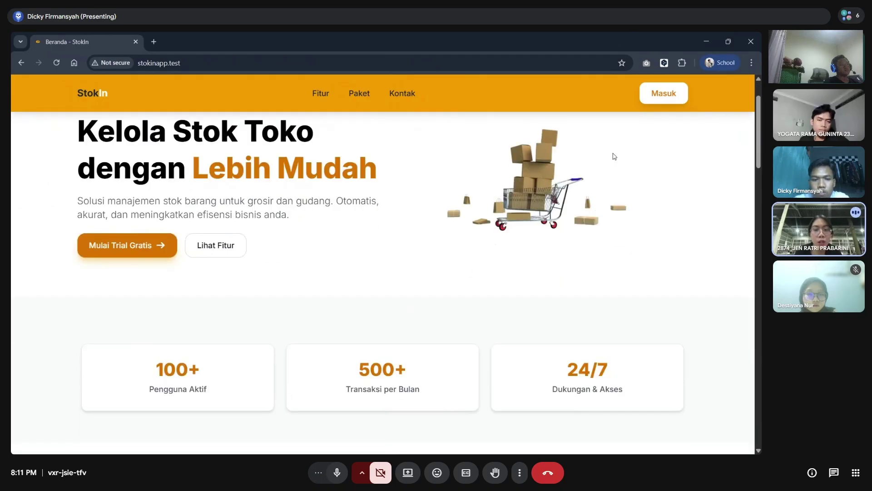
pyautogui.scroll(-1, 614, 157)
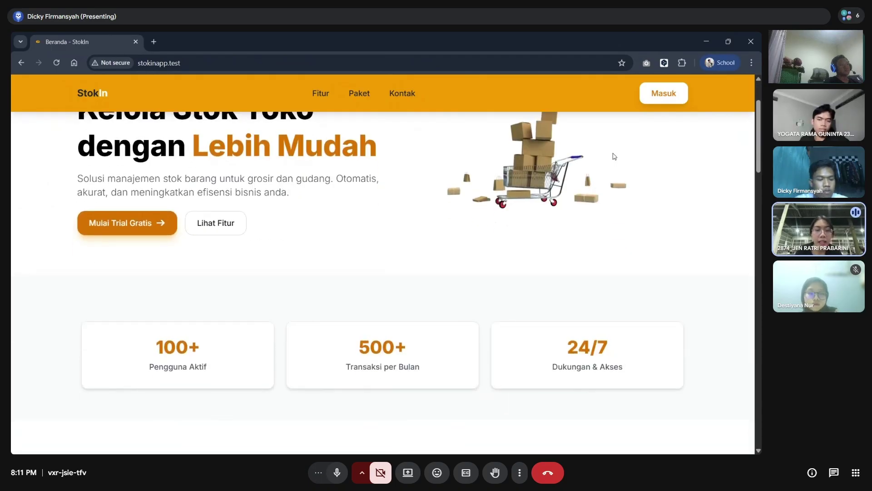
pyautogui.scroll(-5, 614, 157)
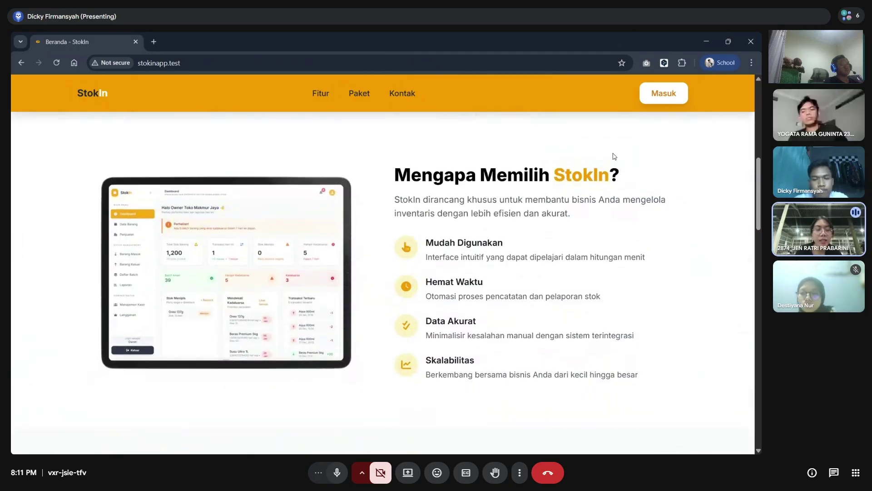
pyautogui.scroll(-4, 615, 156)
pyautogui.scroll(-5, 614, 156)
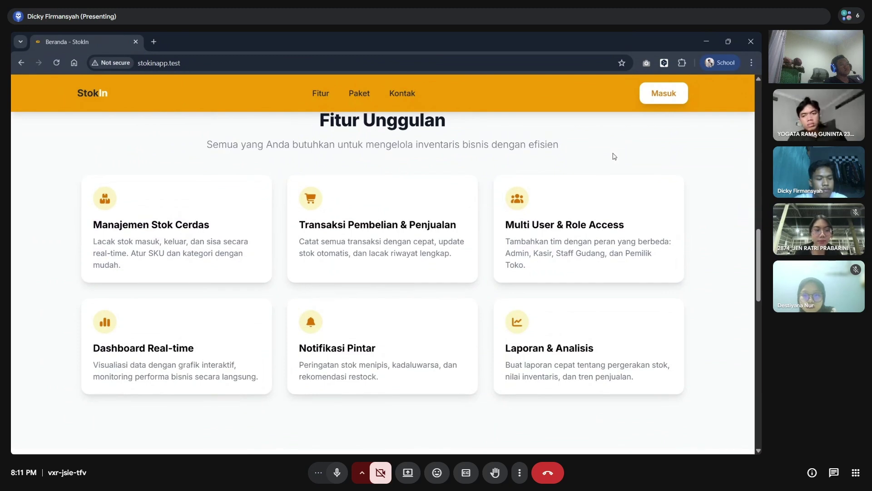
# - On the login page, fill in the email field with the saved owner email suggestion
pyautogui.click(664, 94)
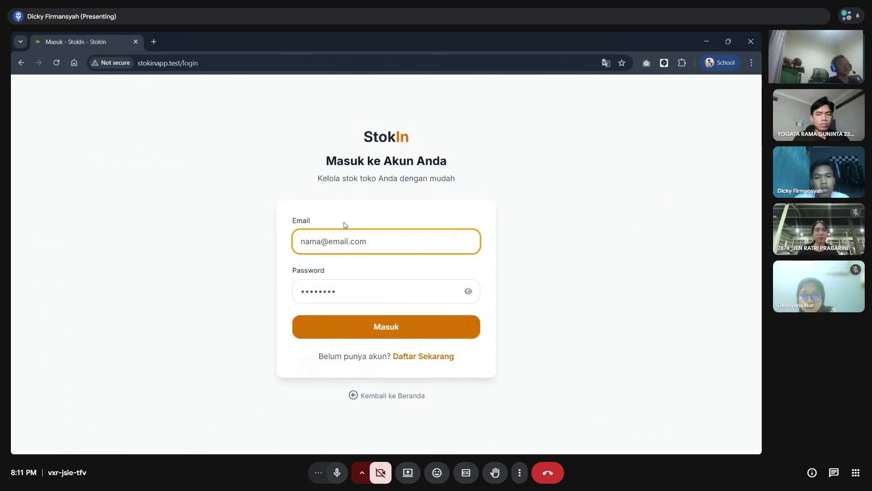
pyautogui.click(344, 235)
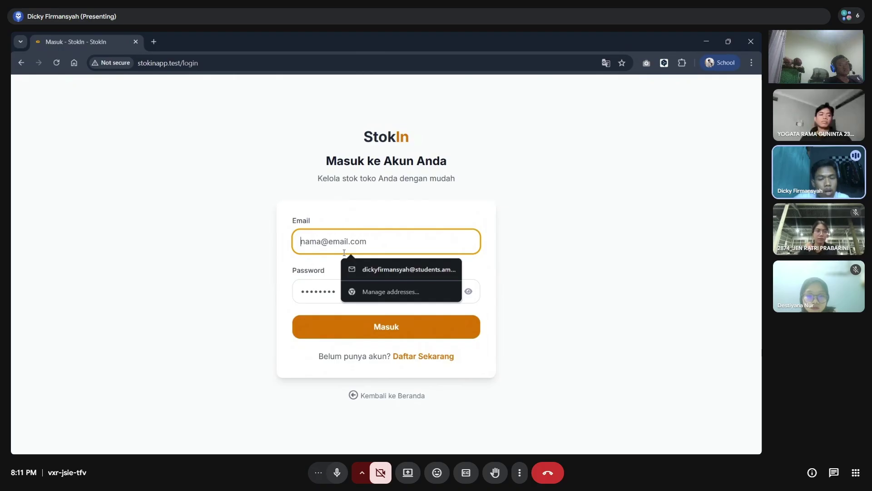
pyautogui.write('onwe')
pyautogui.press('BackSpace')
pyautogui.press('BackSpace')
pyautogui.press('BackSpace')
pyautogui.write('n')
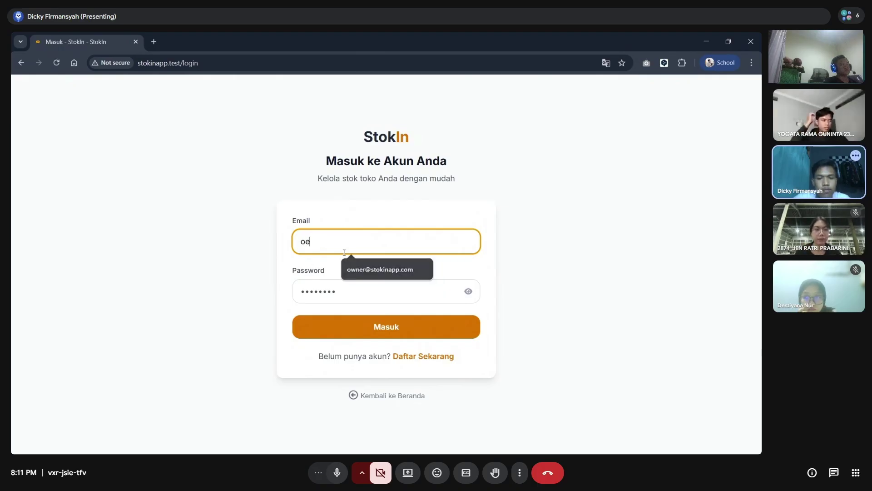
pyautogui.press('BackSpace')
pyautogui.write('wmer')
pyautogui.press('BackSpace')
pyautogui.press('BackSpace')
pyautogui.press('BackSpace')
pyautogui.write('ner')
pyautogui.click(361, 268)
# - Enter the account password and sign in with Masuk
pyautogui.click(358, 296)
pyautogui.write('••••••••')
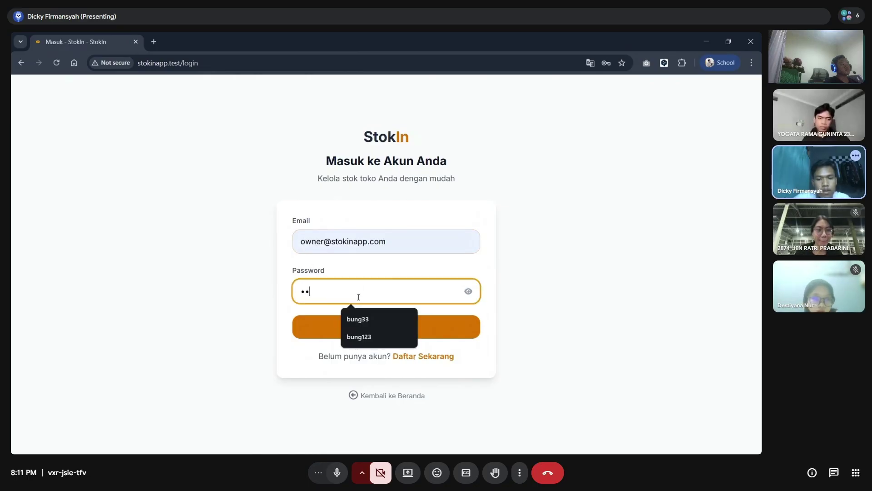
pyautogui.write('••••')
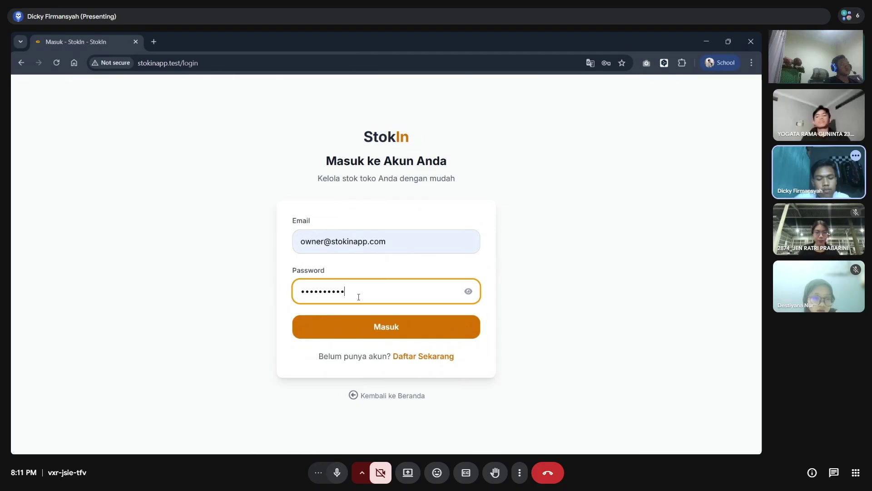
pyautogui.click(361, 336)
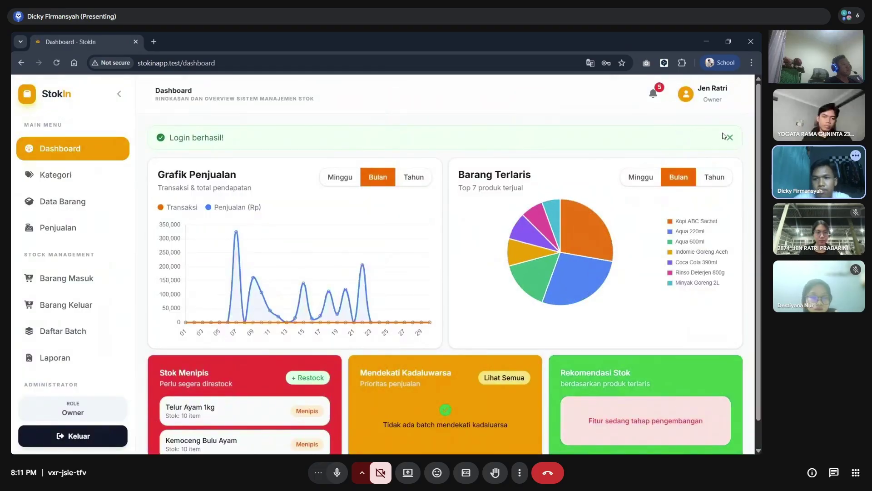
# - Close the 'Login berhasil!' alert, switch the sales chart to Bulan, and read the pie slice item counts
pyautogui.click(730, 137)
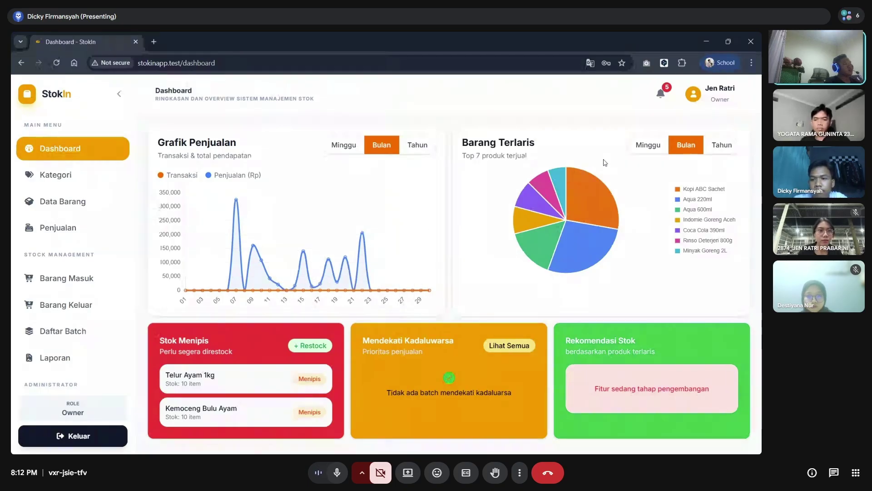
pyautogui.click(685, 144)
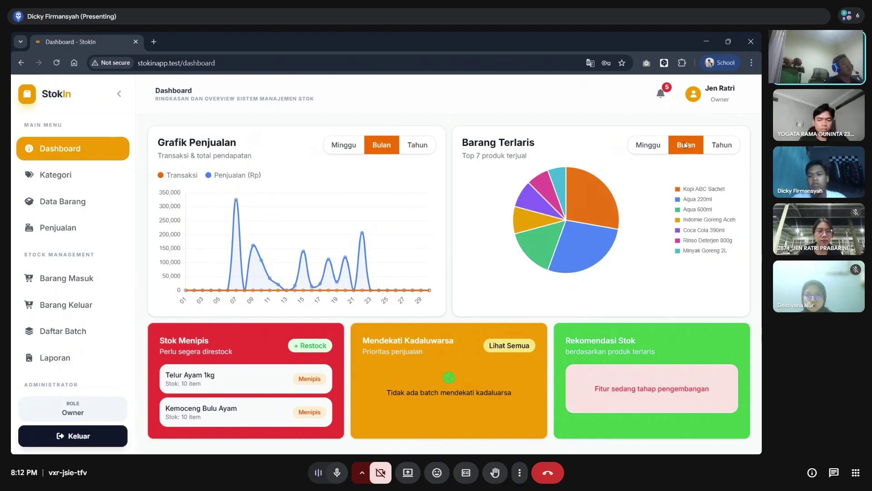
pyautogui.moveTo(589, 192)
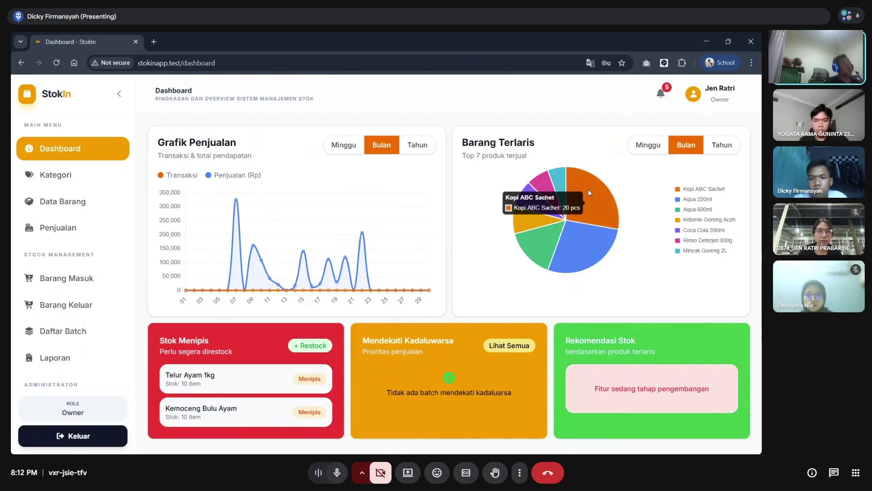
pyautogui.moveTo(537, 202)
pyautogui.moveTo(530, 239)
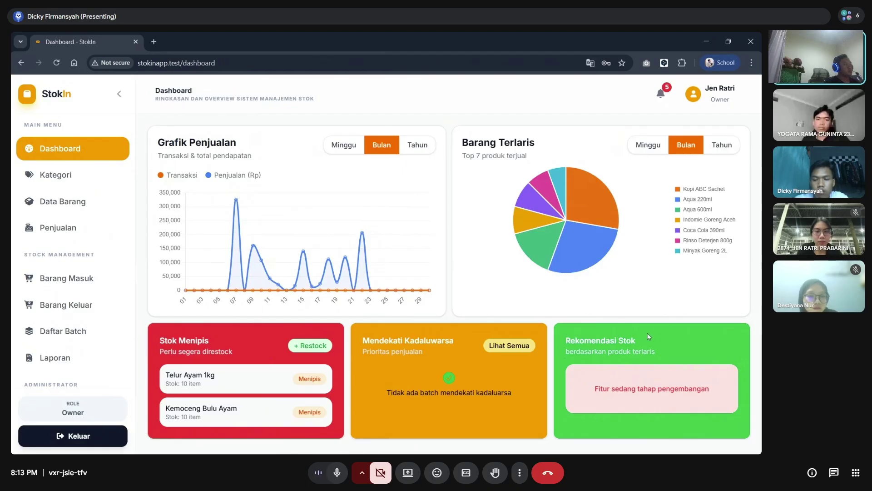
# - Open the out-of-stock alert into Form Barang Masuk, then review the Stok Habis and Stok Menipis alerts
pyautogui.click(661, 93)
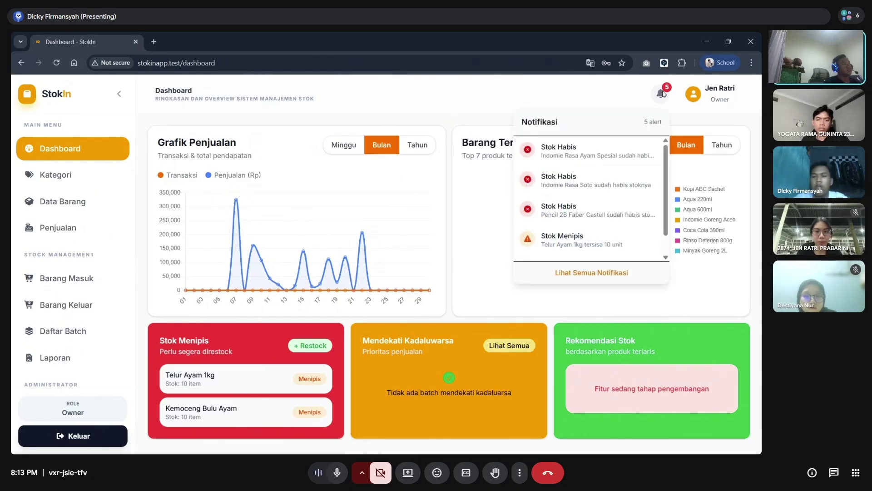
pyautogui.click(595, 153)
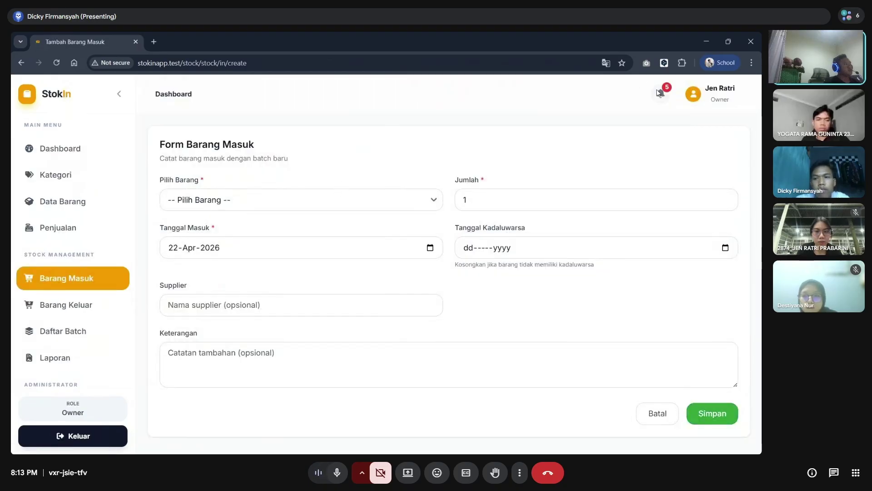
pyautogui.click(659, 93)
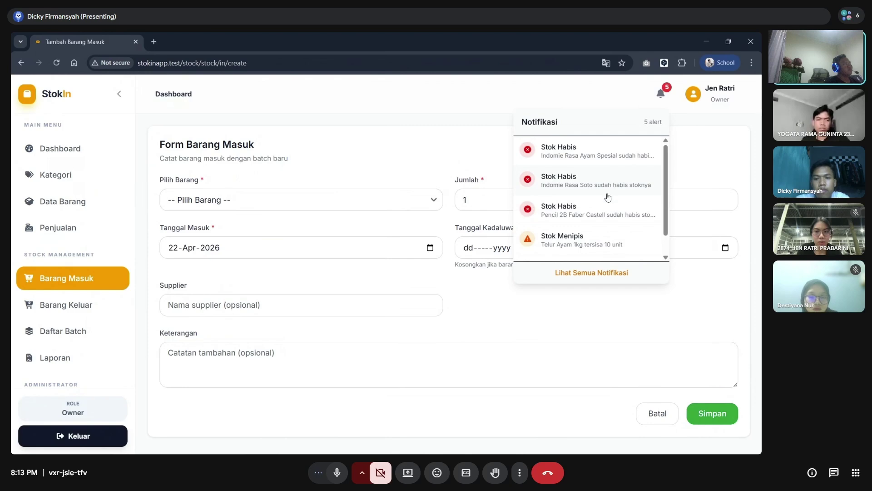
pyautogui.scroll(-1, 609, 196)
pyautogui.scroll(1, 608, 198)
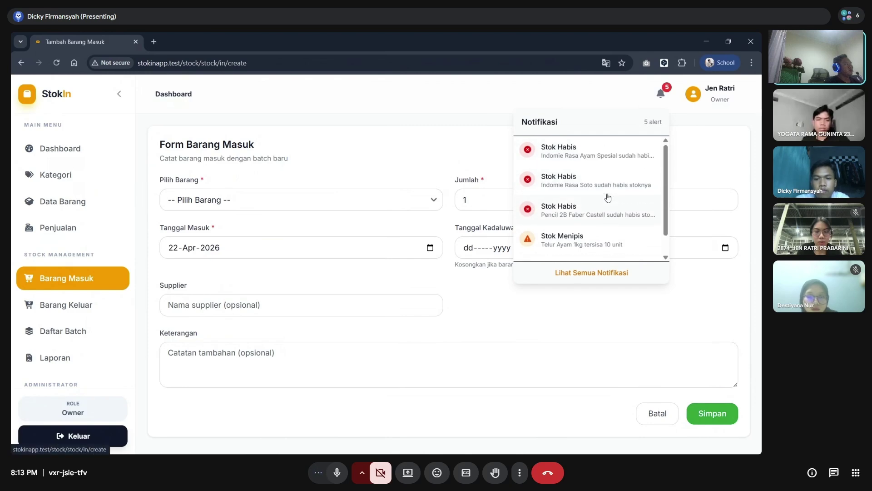
pyautogui.scroll(-1, 609, 185)
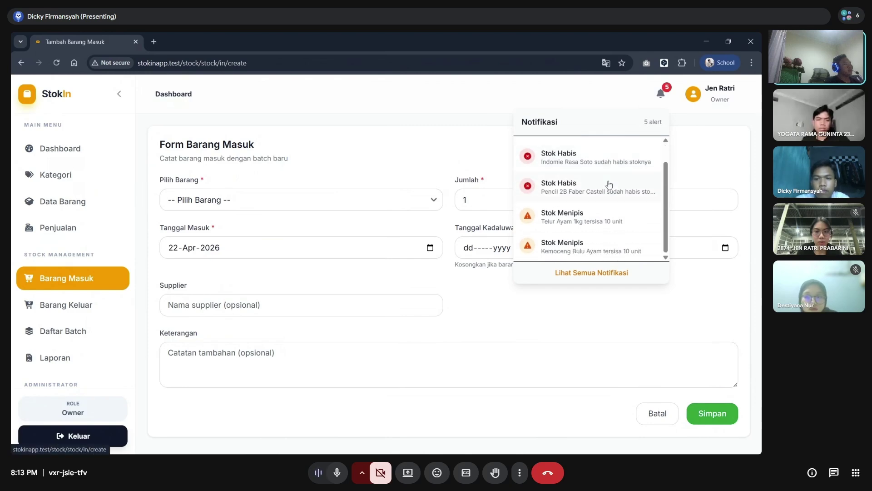
pyautogui.scroll(1, 609, 181)
pyautogui.click(434, 120)
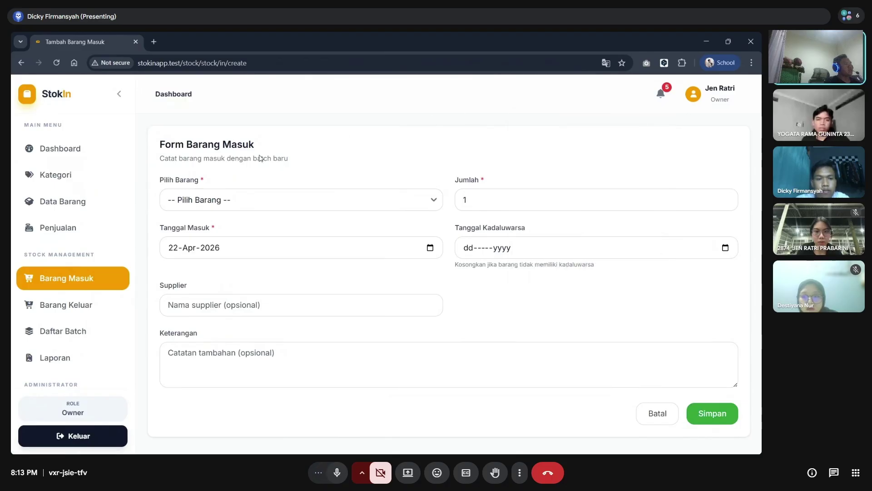
# - Browse the Barang Masuk item list and close it without choosing an item
pyautogui.click(249, 205)
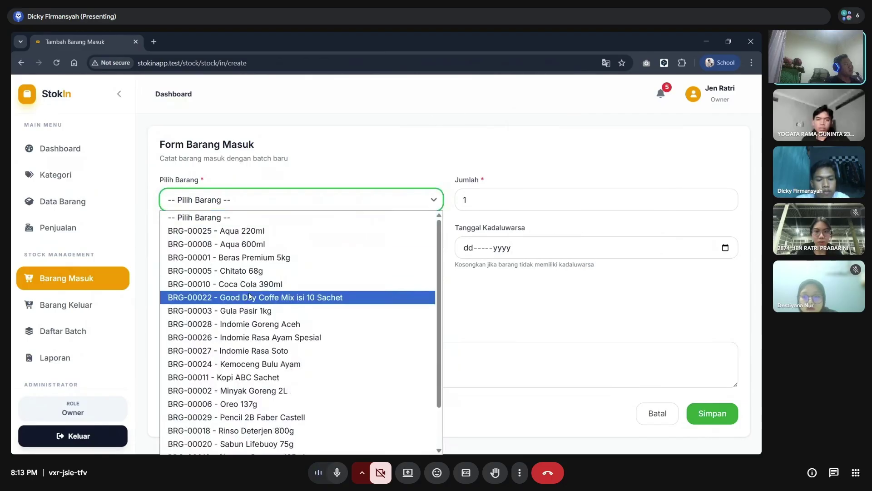
pyautogui.scroll(-1, 249, 296)
pyautogui.scroll(1, 249, 295)
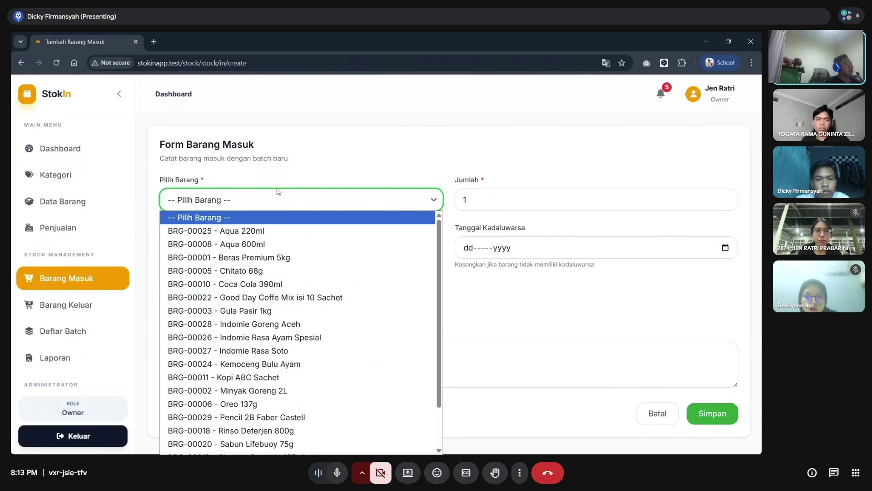
pyautogui.click(377, 166)
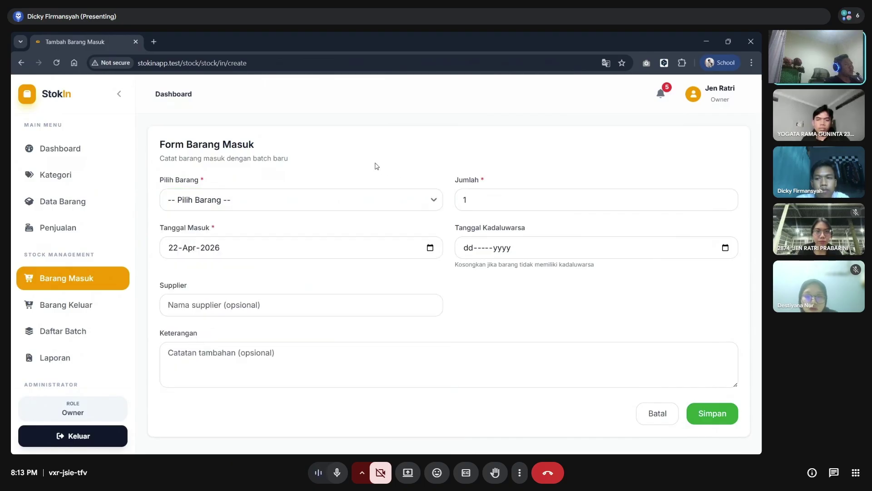
# - Reopen the stock alerts list, scroll through it, close it, and open it once more
pyautogui.click(660, 95)
pyautogui.scroll(-1, 590, 200)
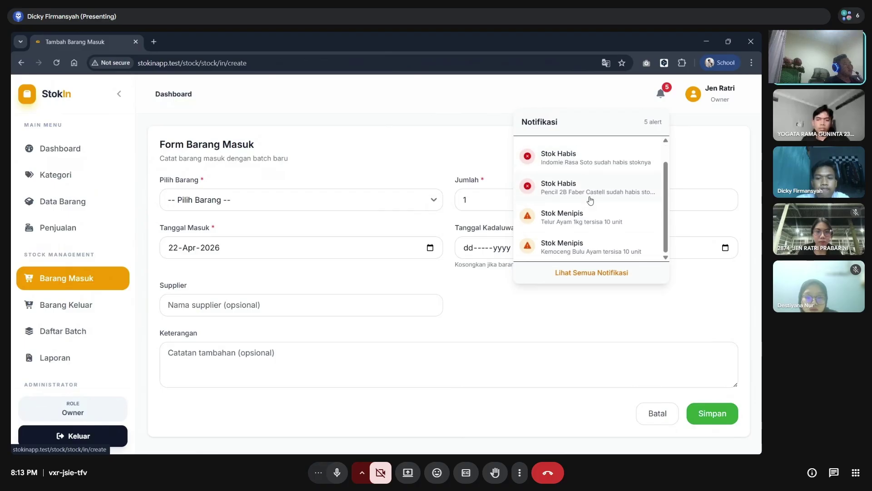
pyautogui.scroll(2, 591, 201)
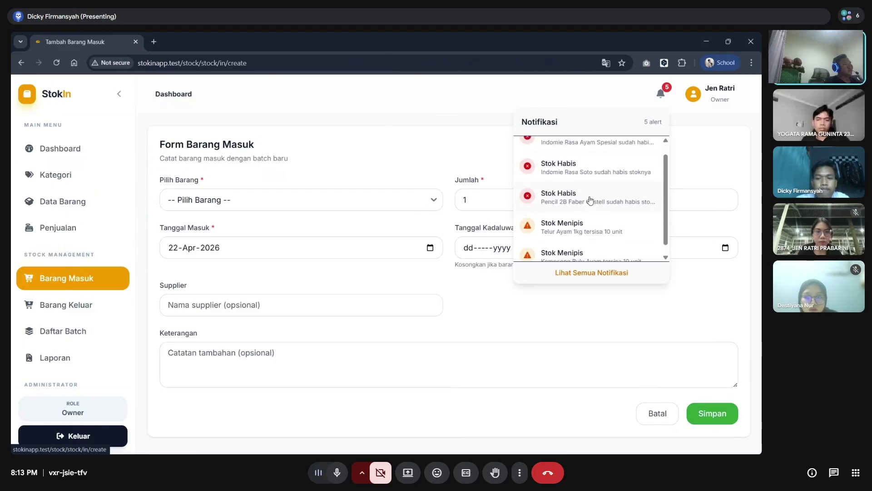
pyautogui.click(462, 156)
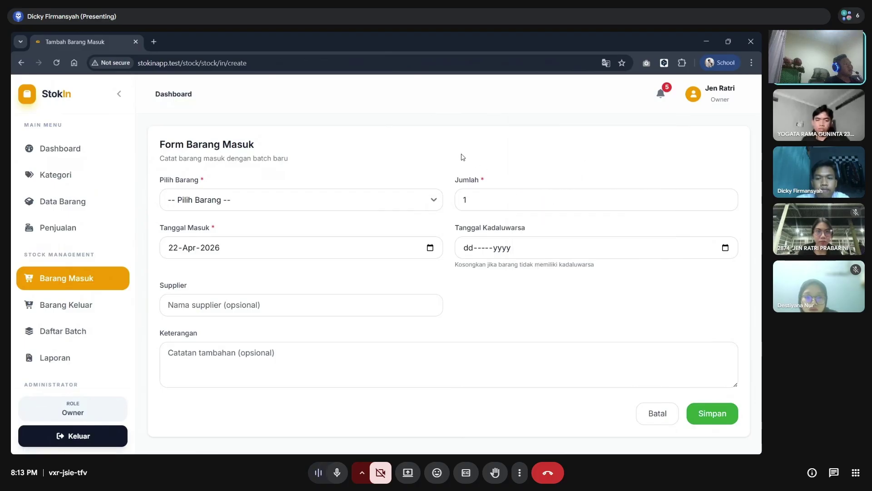
pyautogui.click(659, 94)
pyautogui.scroll(-1, 609, 179)
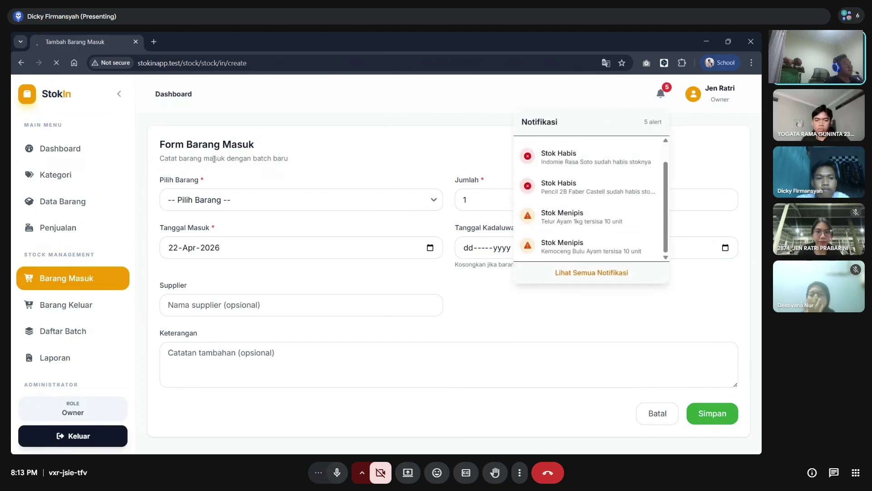
# - Open the Kategori Barang page, then open and close the Tambah Kategori form twice without saving
pyautogui.click(64, 177)
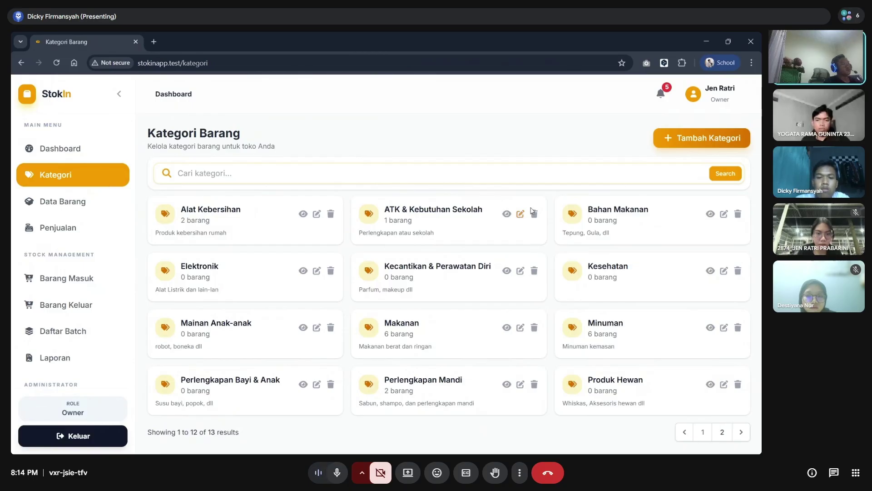
pyautogui.click(702, 138)
pyautogui.click(506, 200)
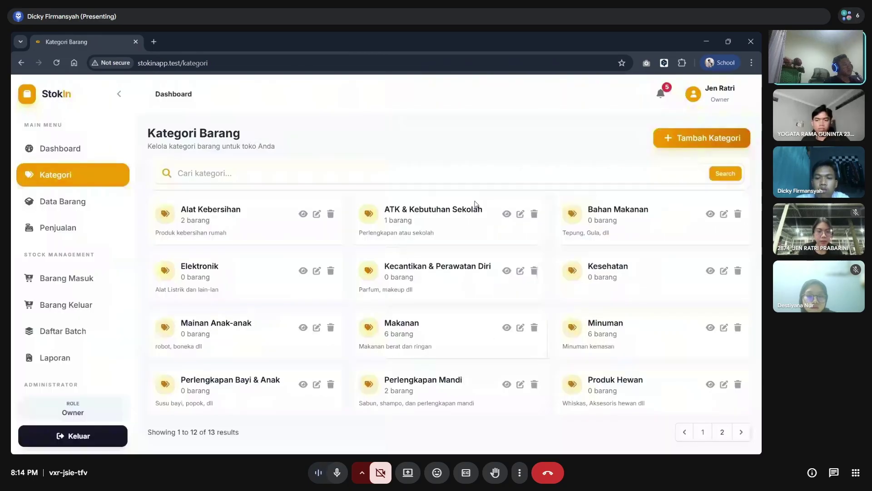
pyautogui.click(662, 145)
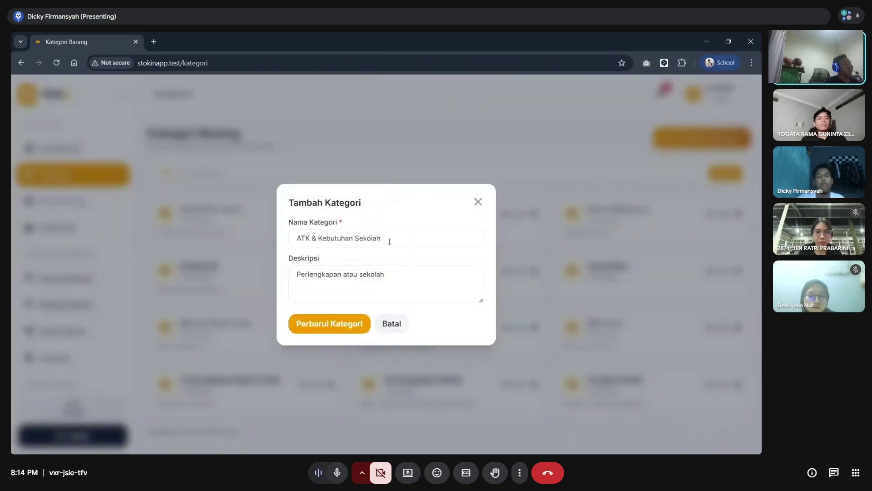
pyautogui.click(478, 202)
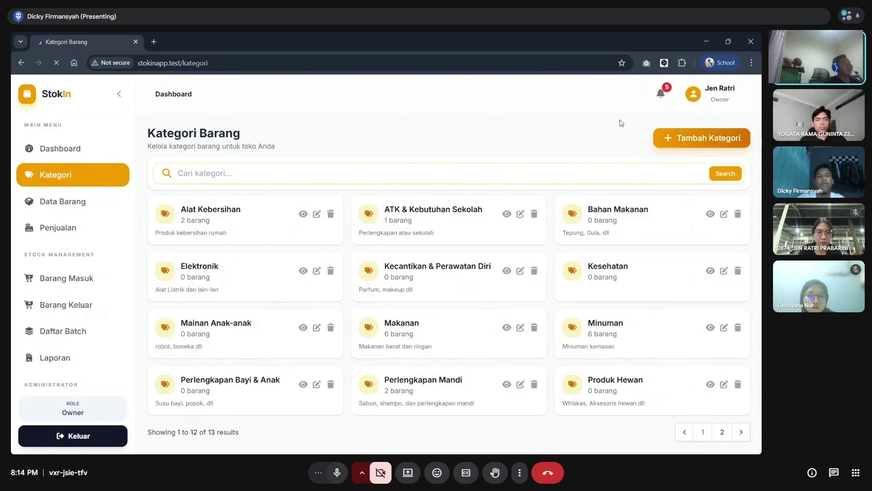
# - Save a new category 'Pakaian' with description 'pakaian untuk sehari-hari'
pyautogui.click(682, 138)
pyautogui.click(383, 237)
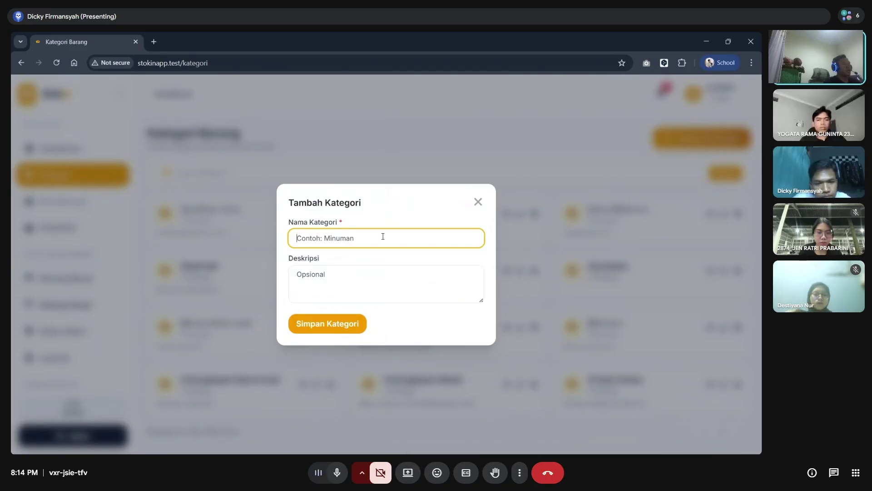
pyautogui.write('P')
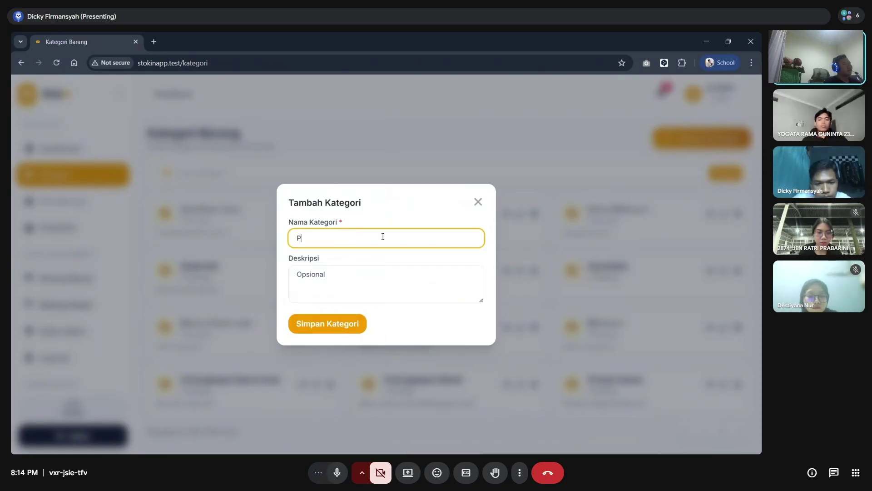
pyautogui.write('akai')
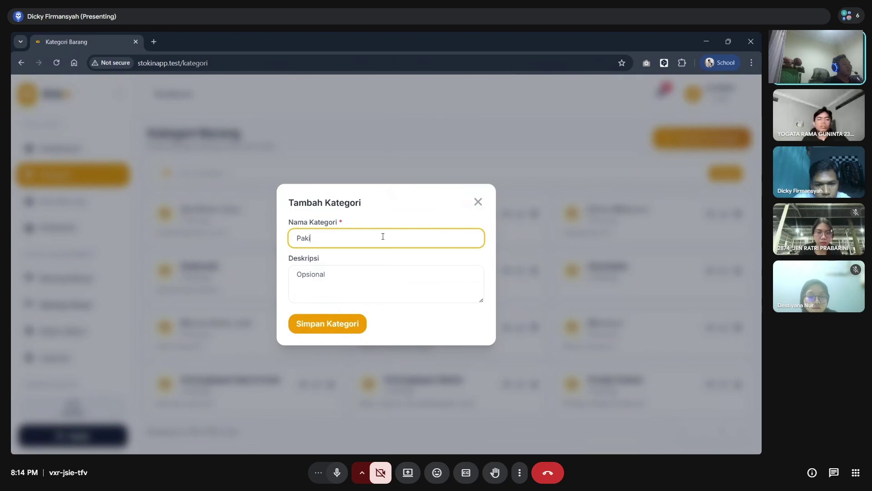
pyautogui.write('an')
pyautogui.click(372, 280)
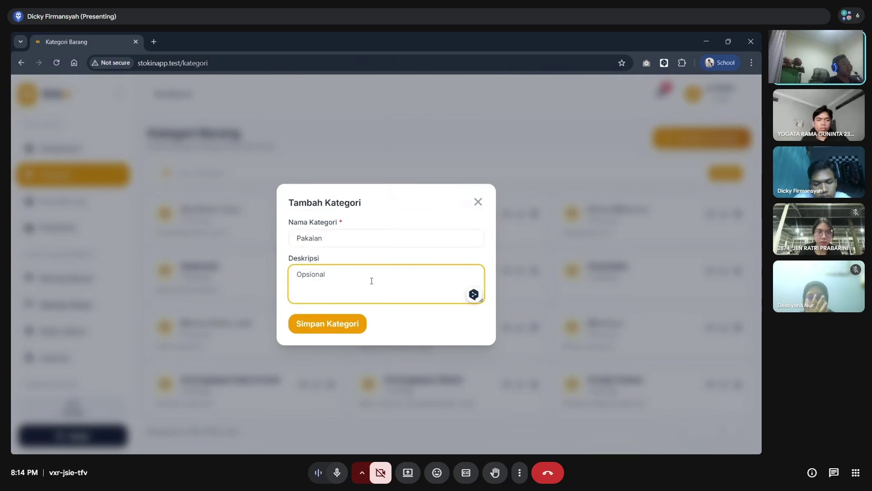
pyautogui.write('pakai')
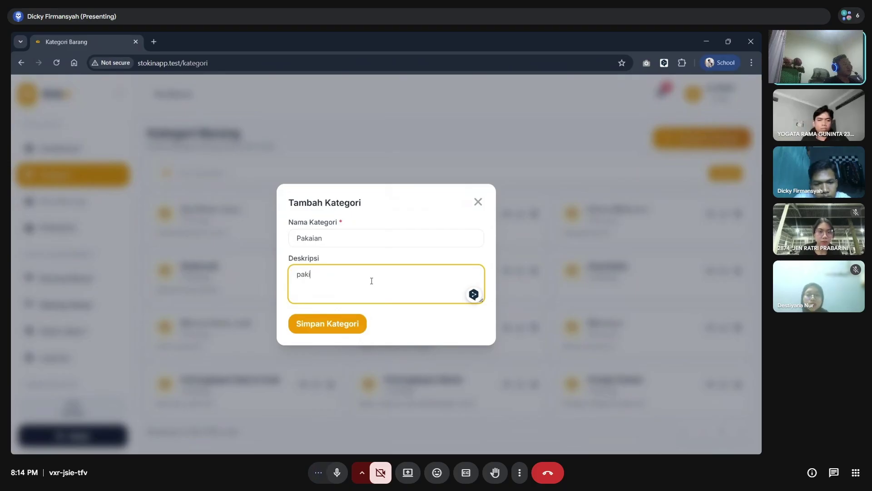
pyautogui.write('a')
pyautogui.press('BackSpace')
pyautogui.press('BackSpace')
pyautogui.write('a')
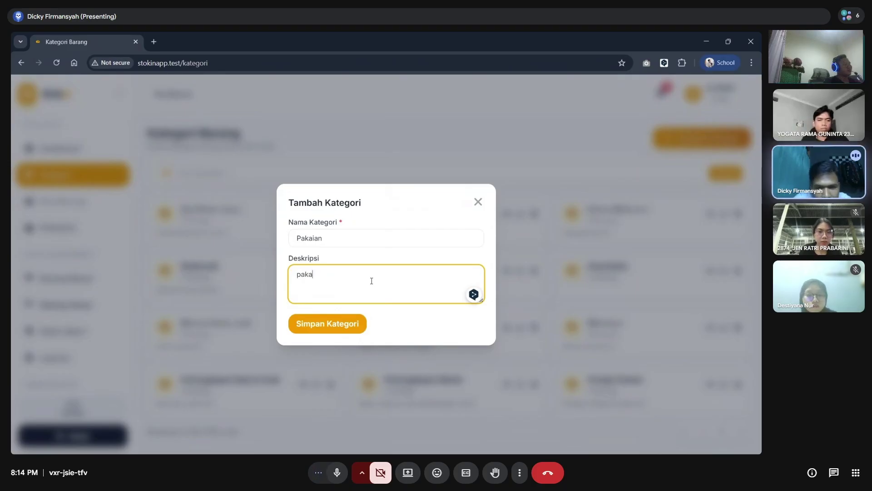
pyautogui.write('ian untuk sehari-hari')
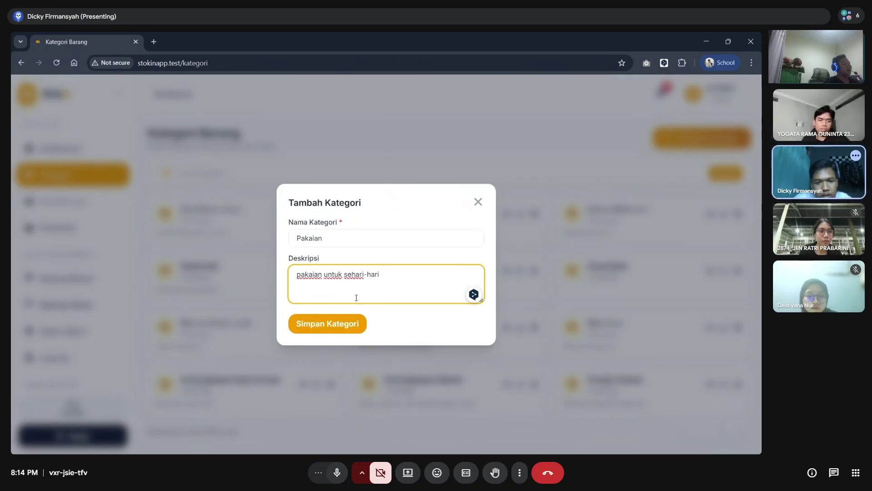
pyautogui.click(340, 323)
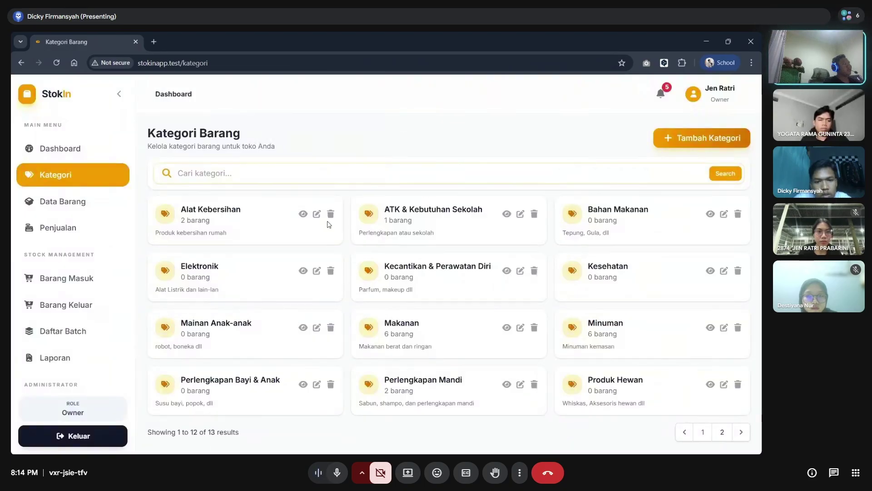
pyautogui.click(329, 179)
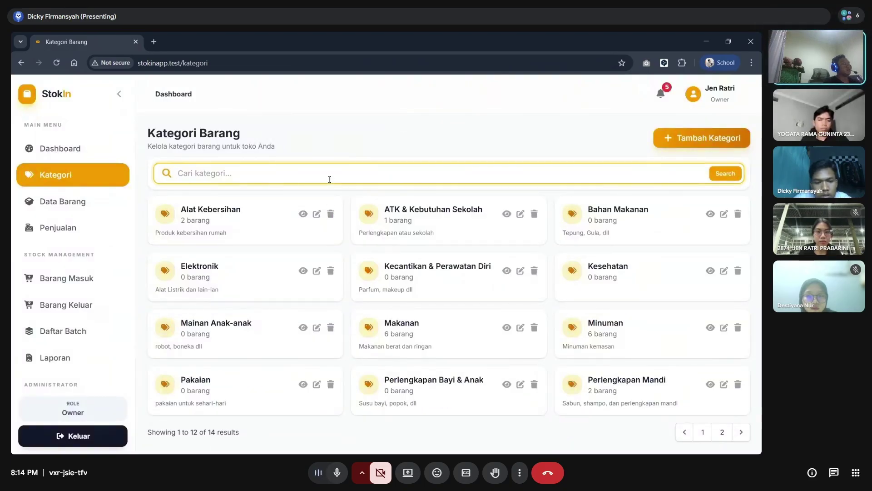
# - Filter categories by 'paka', view the empty Pakaian category details, then go to Data Barang
pyautogui.write('pakai')
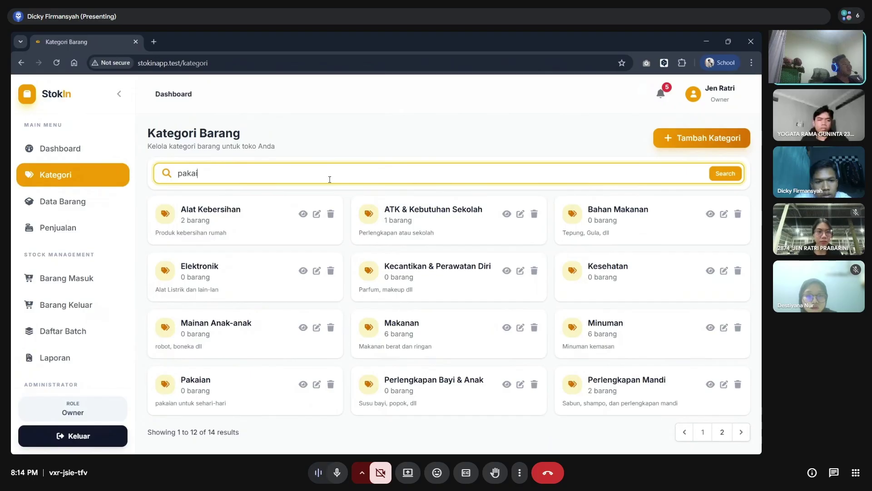
pyautogui.click(270, 226)
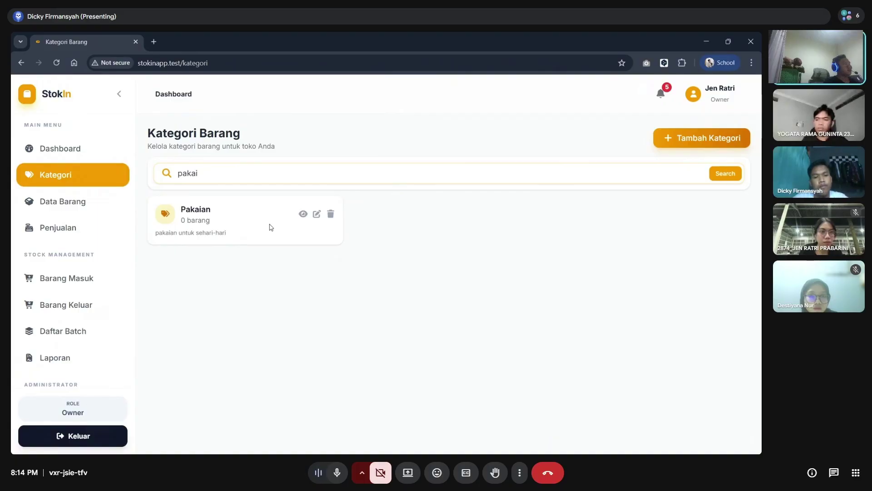
pyautogui.click(303, 214)
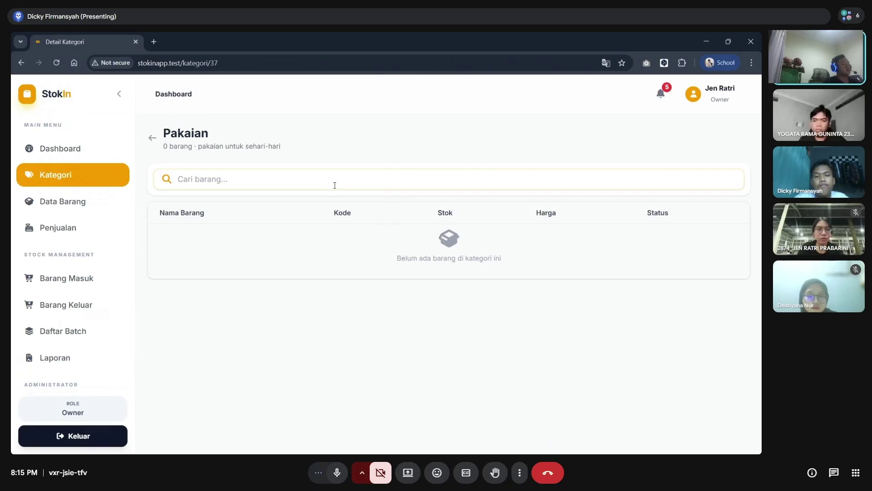
pyautogui.click(285, 179)
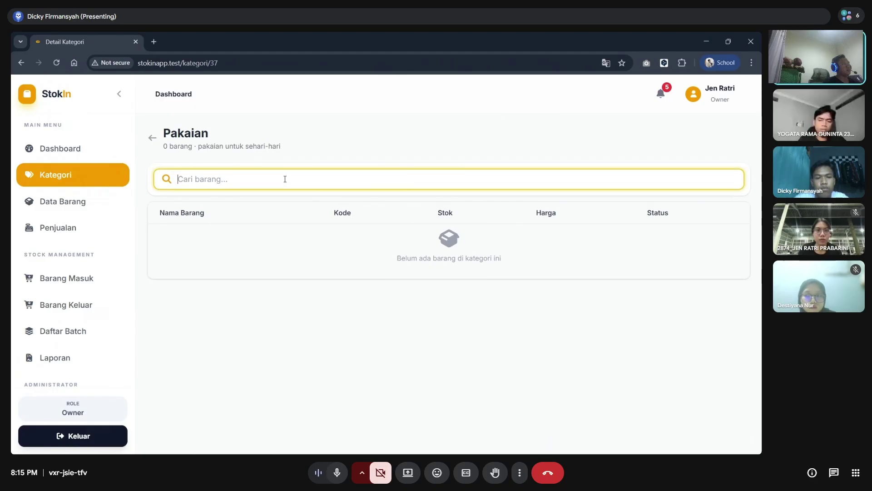
pyautogui.click(96, 205)
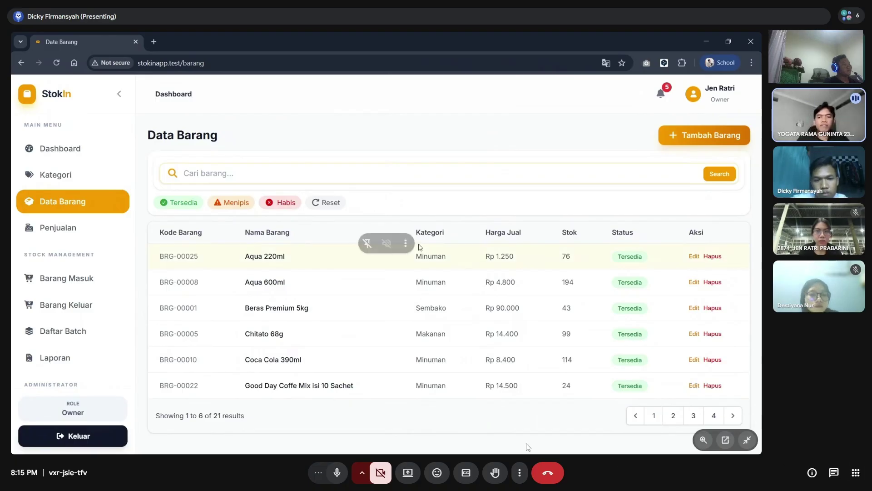
# - Mute the meeting microphone with Ctrl+D and click into the product list search box
pyautogui.hotkey('ctrl', 'd')
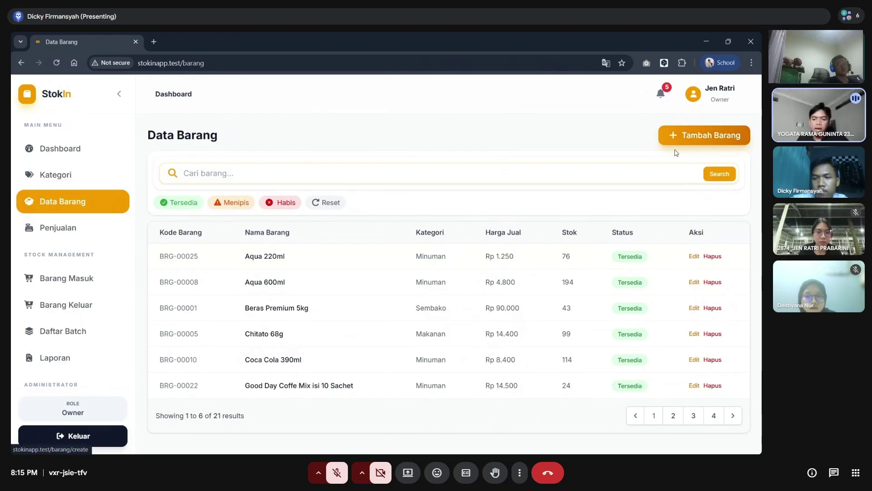
pyautogui.click(427, 174)
# - Add product 'Minyak GPU' in Kesehatan with buying price 15000 and selling price 18000
pyautogui.click(458, 142)
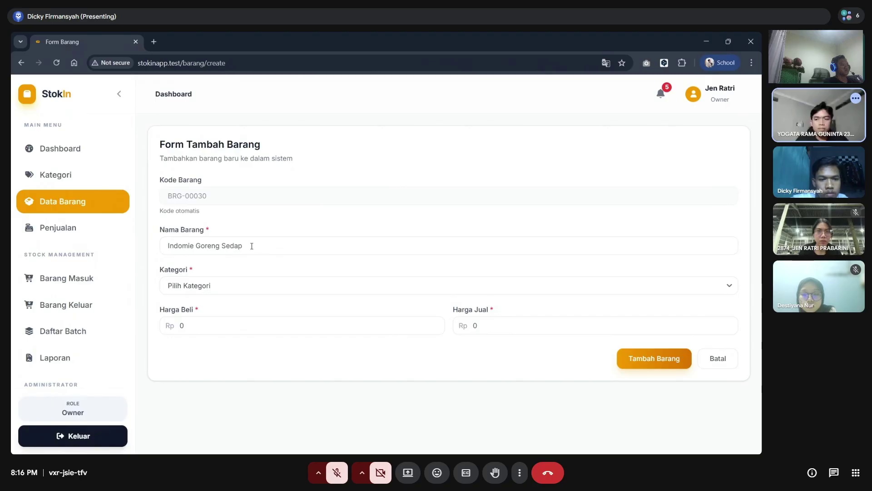
pyautogui.click(251, 245)
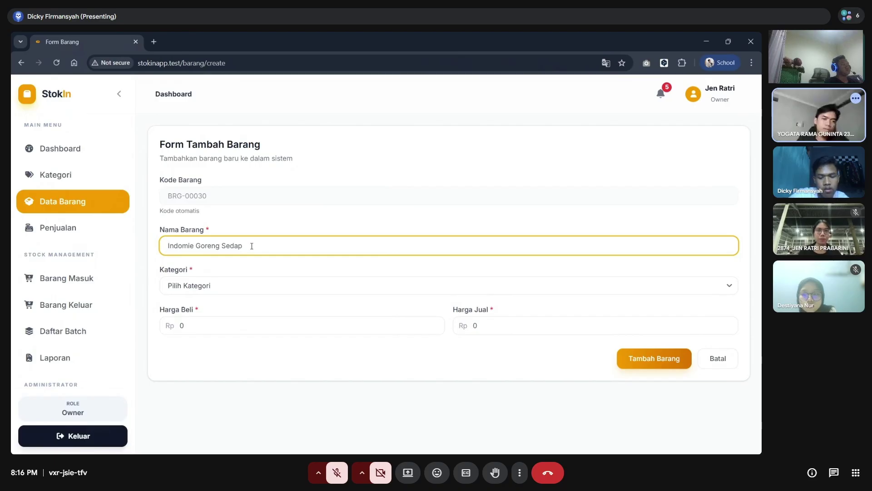
pyautogui.write('Minyak GPU')
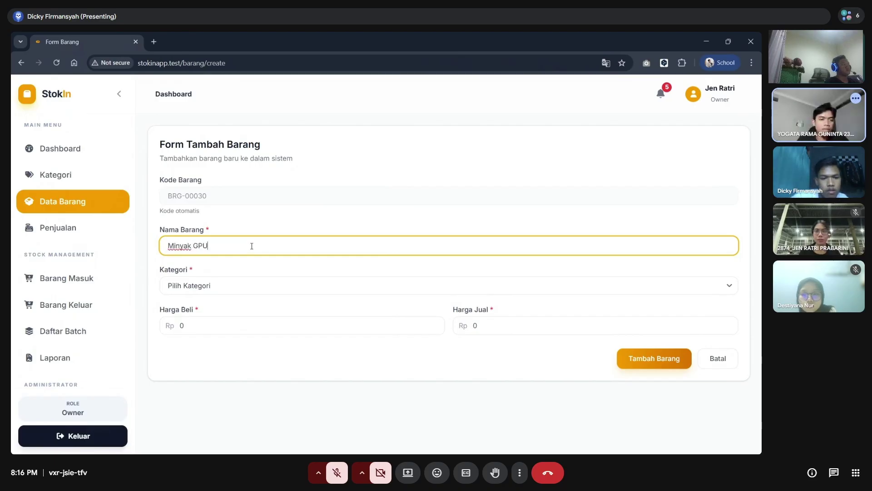
pyautogui.click(241, 285)
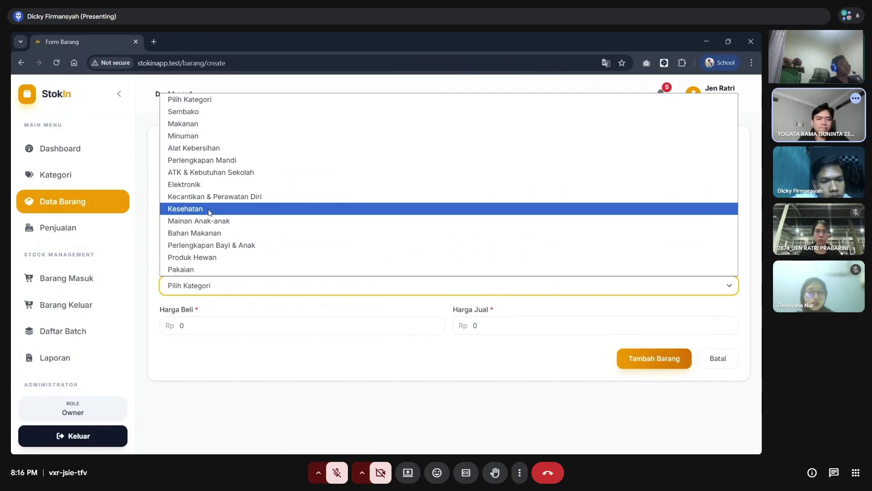
pyautogui.click(210, 210)
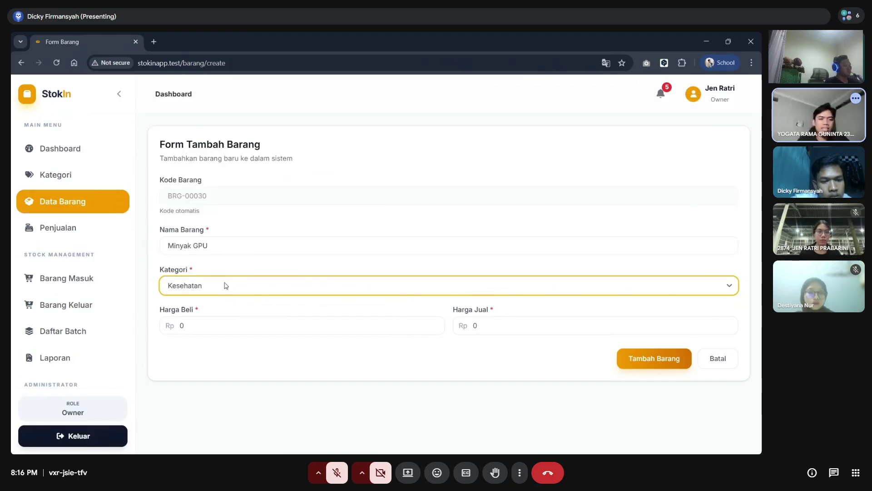
pyautogui.click(227, 320)
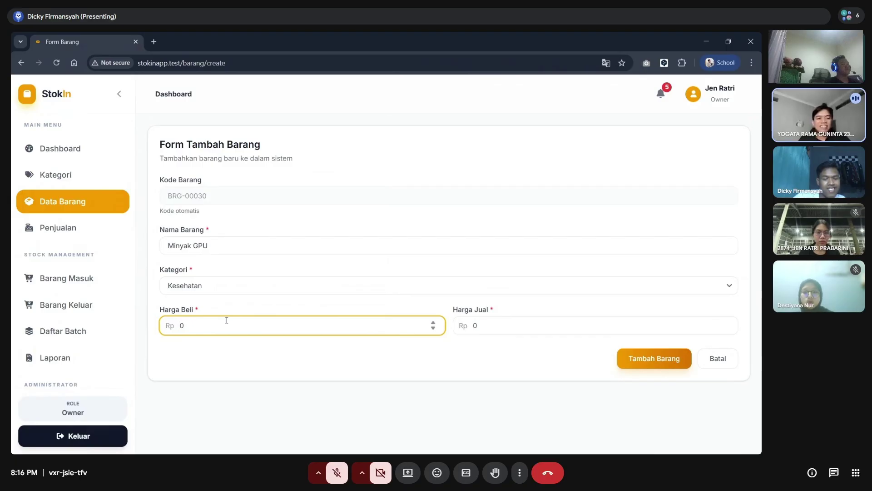
pyautogui.write('5000')
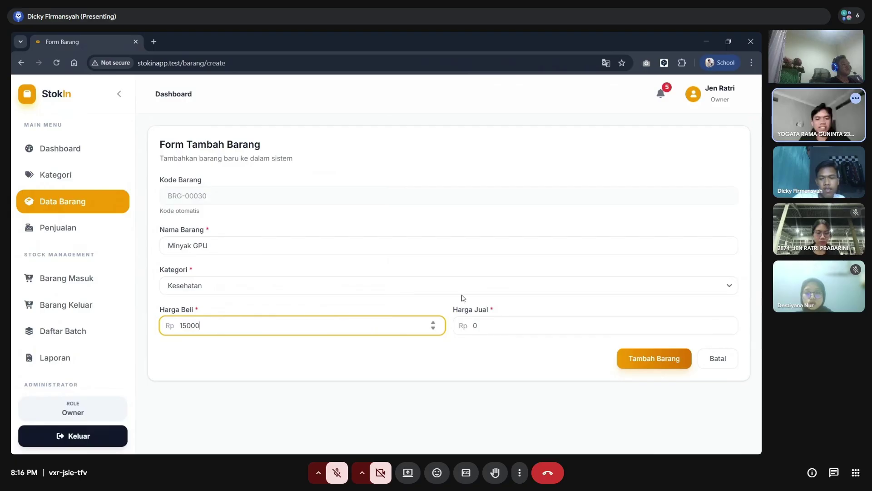
pyautogui.click(545, 332)
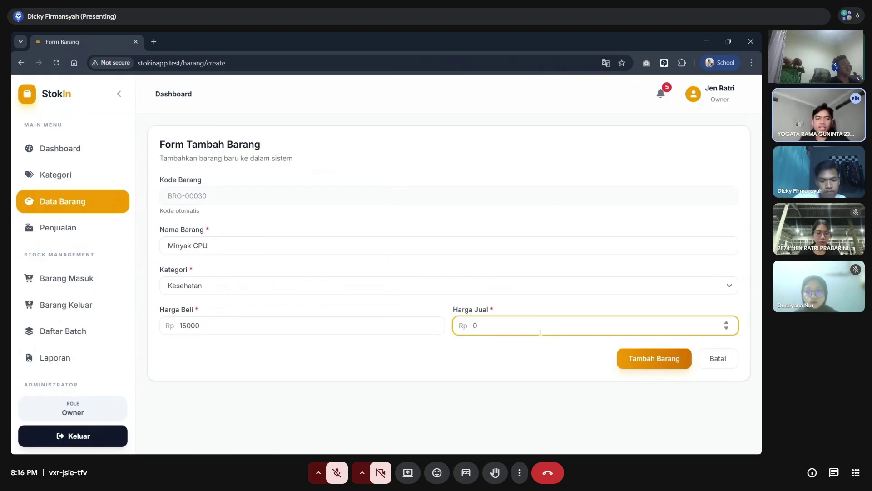
pyautogui.write('8000')
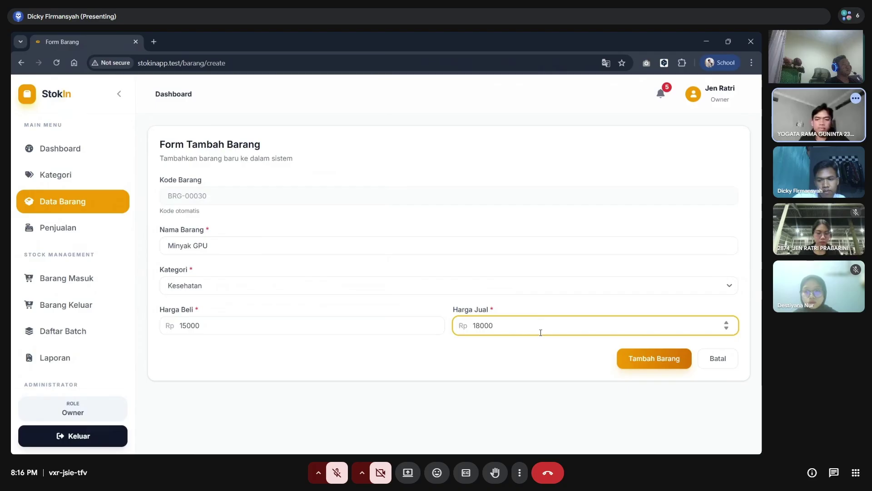
pyautogui.click(642, 358)
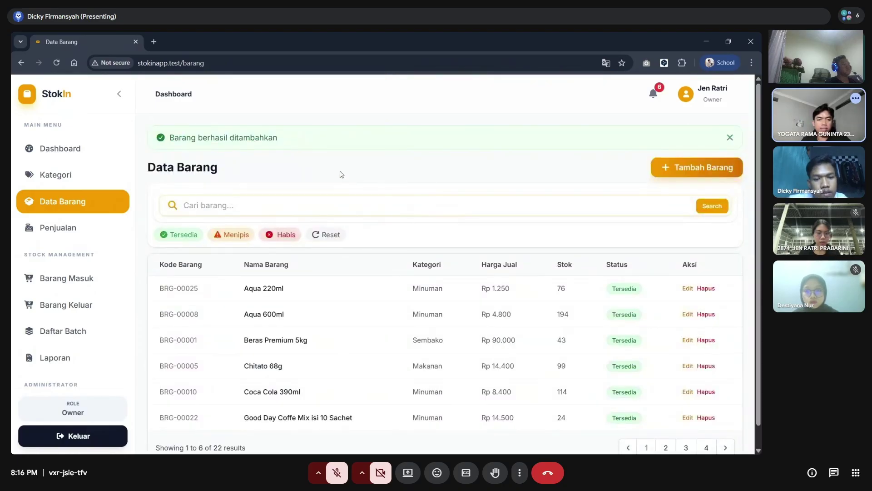
# - Search the product list for 'minyak' and open Minyak GPU (BRG-00030) for editing
pyautogui.click(325, 207)
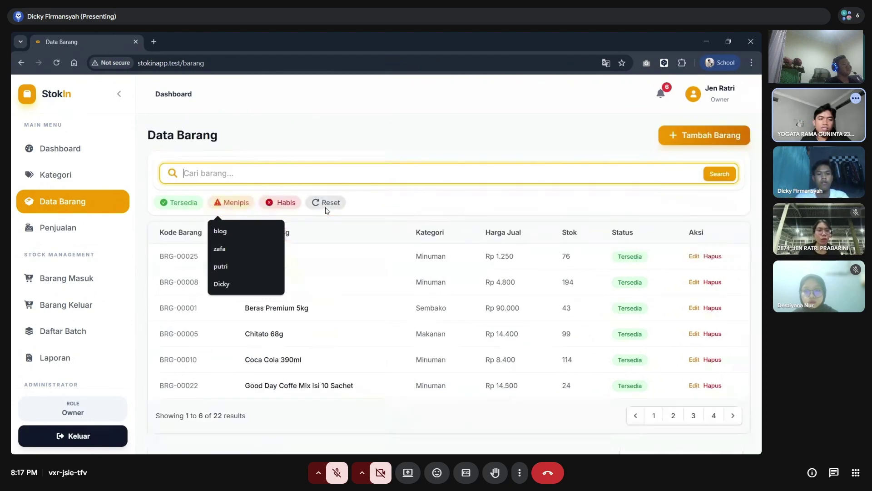
pyautogui.write('minyak')
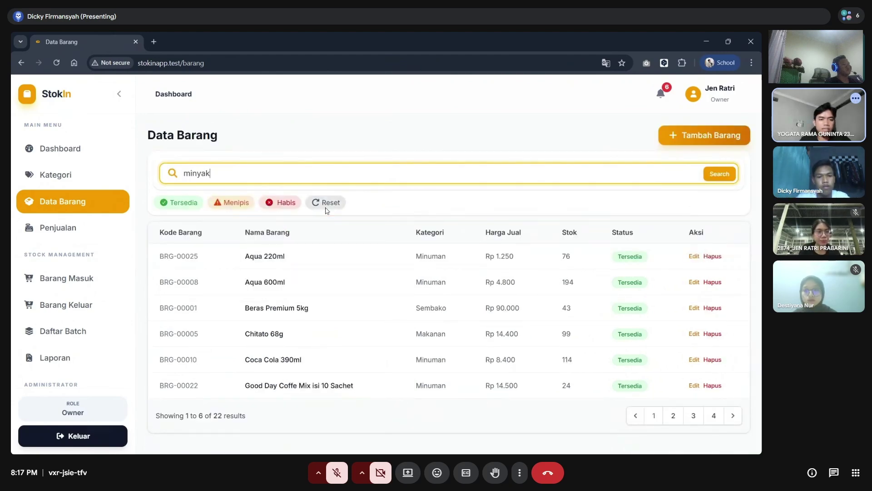
pyautogui.press('Return')
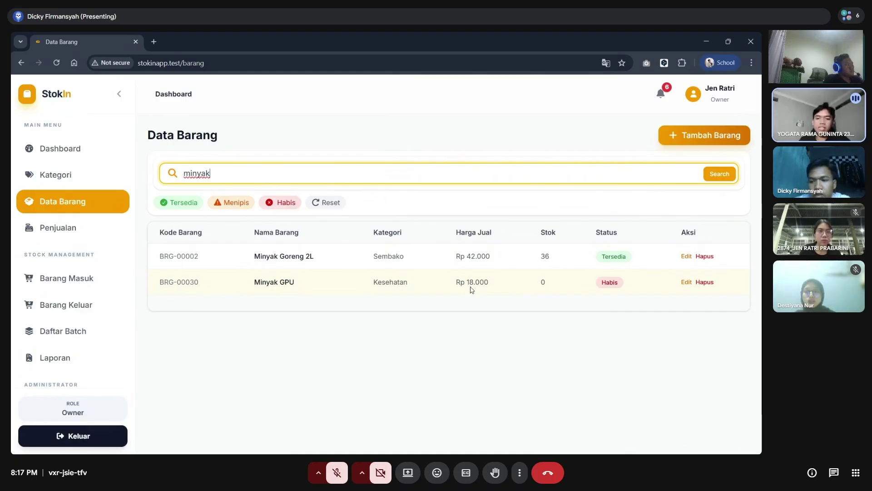
pyautogui.click(687, 283)
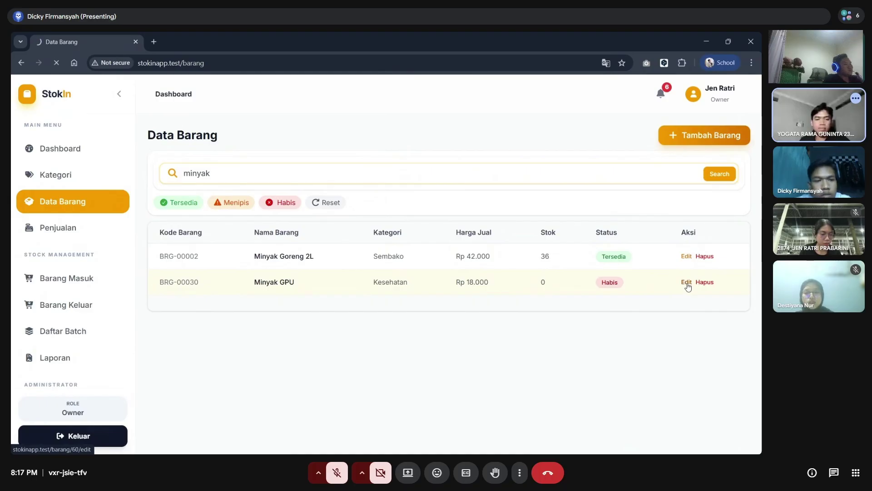
# - Edit Minyak GPU's Harga Jual to 17000 and save it with Perbarui Barang
pyautogui.click(289, 242)
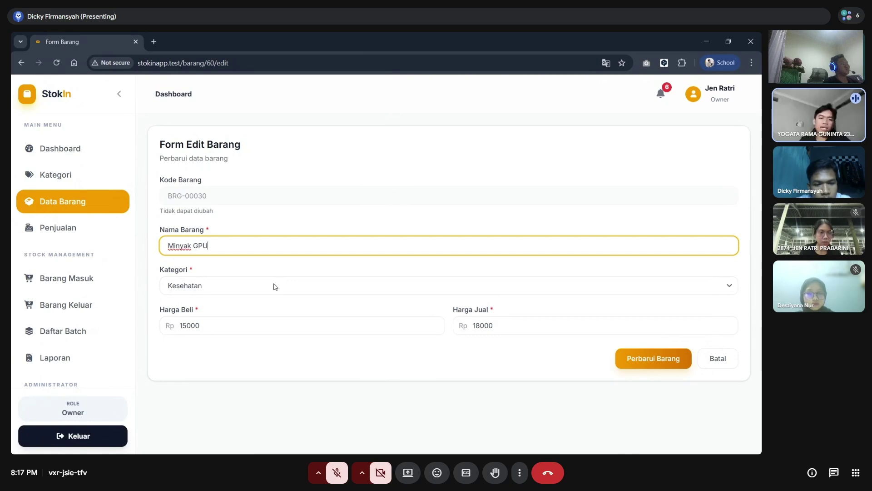
pyautogui.click(519, 325)
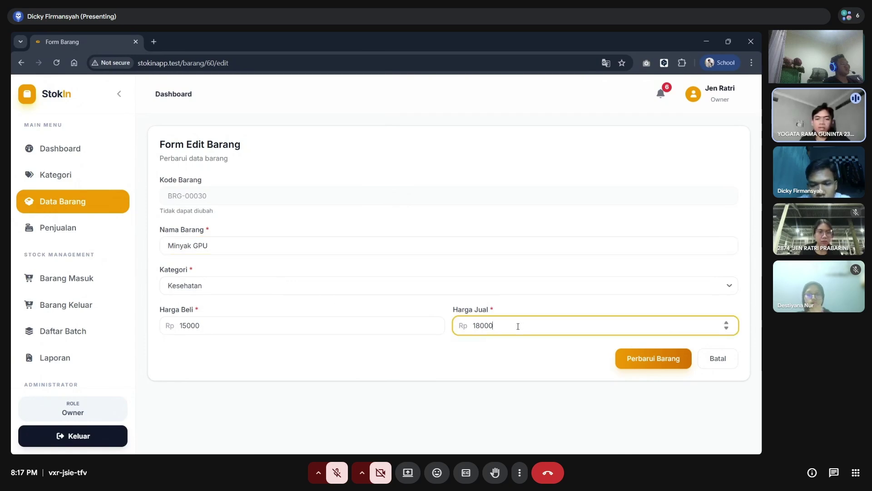
pyautogui.press('BackSpace')
pyautogui.press('BackSpace')
pyautogui.press('BackSpace')
pyautogui.press('BackSpace')
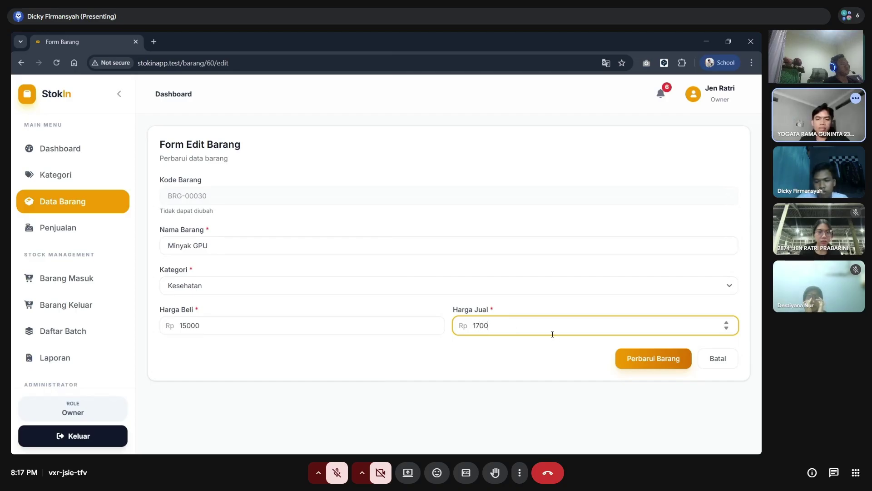
pyautogui.write('7000')
pyautogui.click(635, 358)
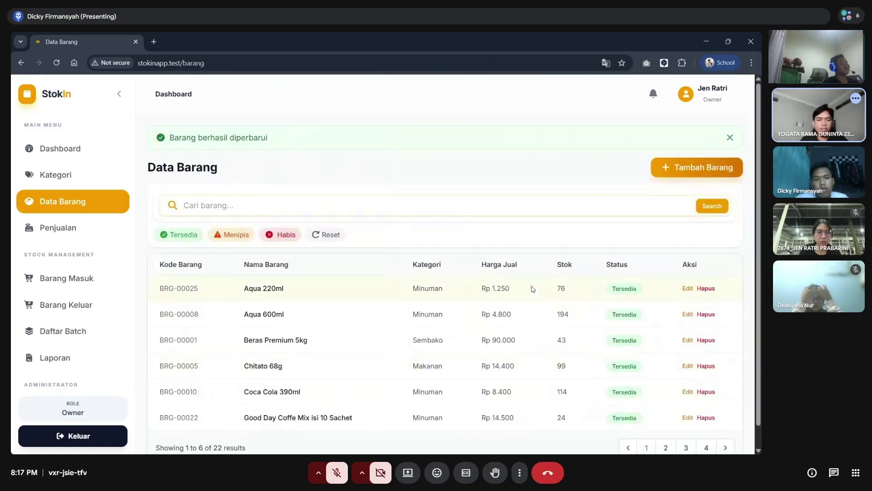
# - Search the item list for 'gpu', then clear the search to show all items
pyautogui.click(436, 204)
pyautogui.write('gpu')
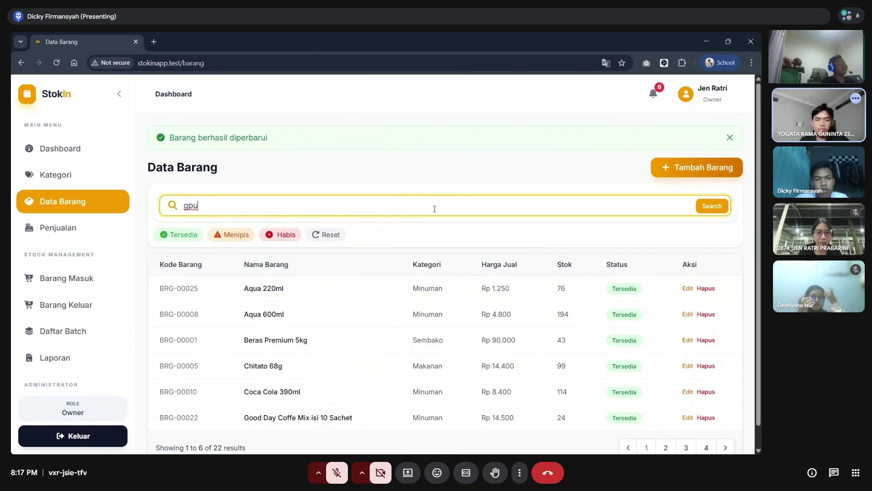
pyautogui.press('Return')
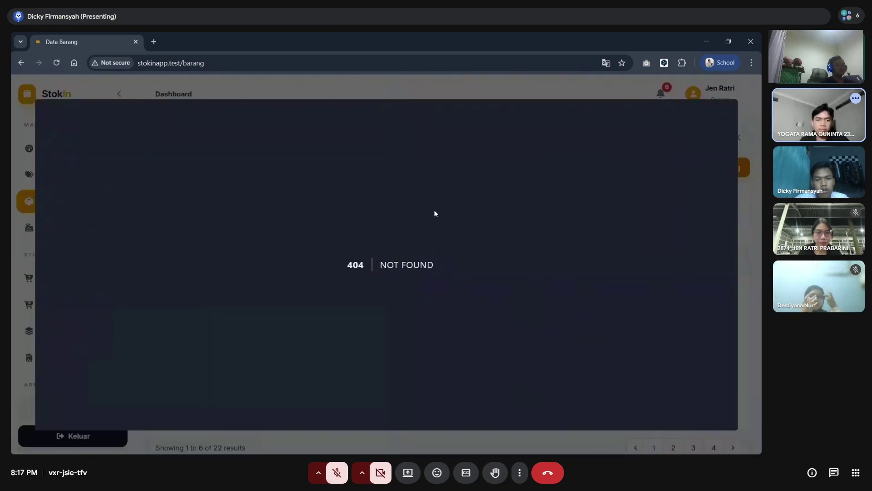
pyautogui.click(560, 99)
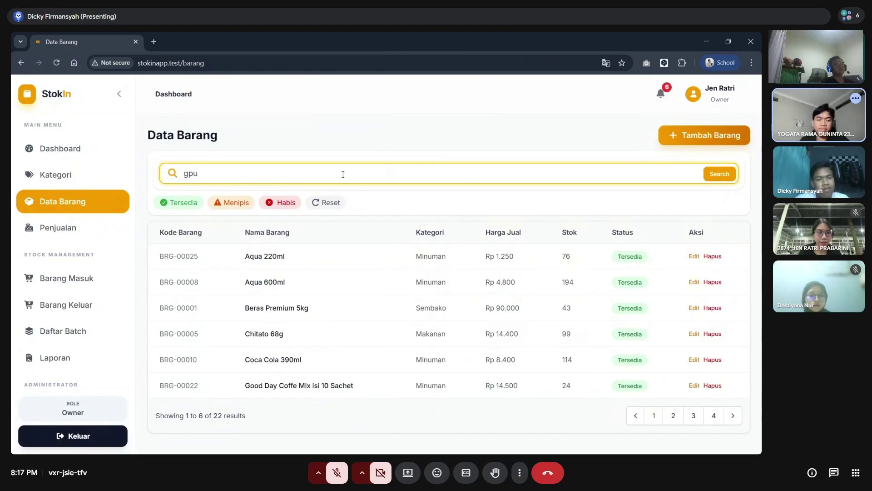
pyautogui.press('Return')
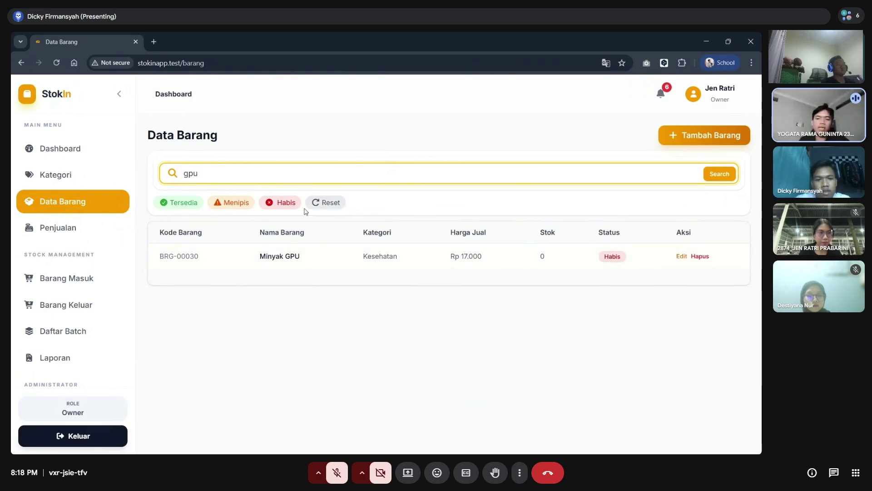
pyautogui.click(318, 203)
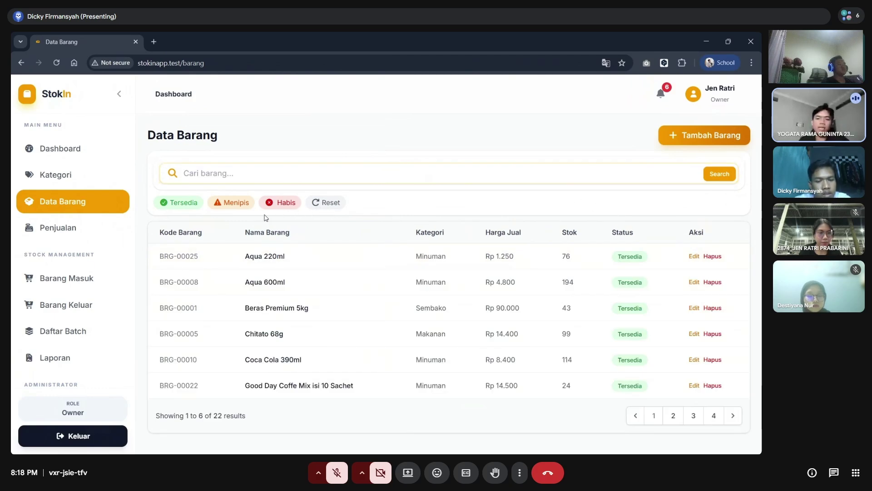
# - Search 'gpu' again, delete Minyak GPU with Ya, hapus!, and reset the item list
pyautogui.click(290, 175)
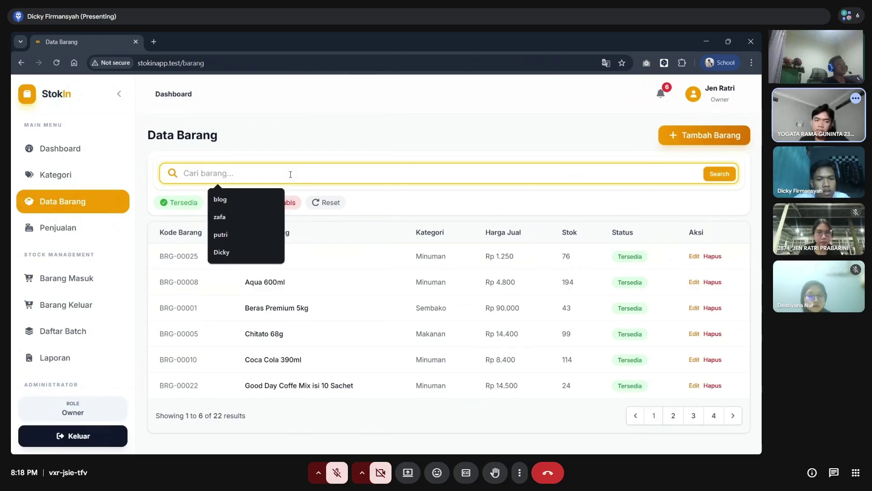
pyautogui.write('gpu')
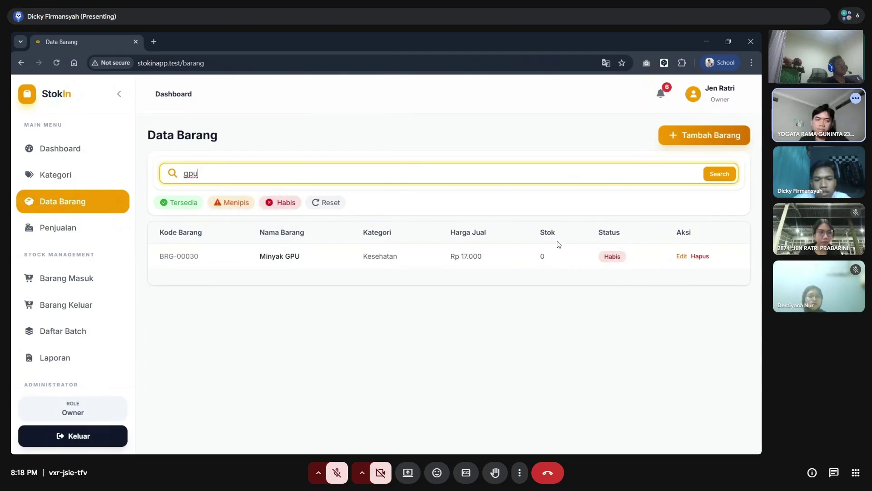
pyautogui.click(700, 258)
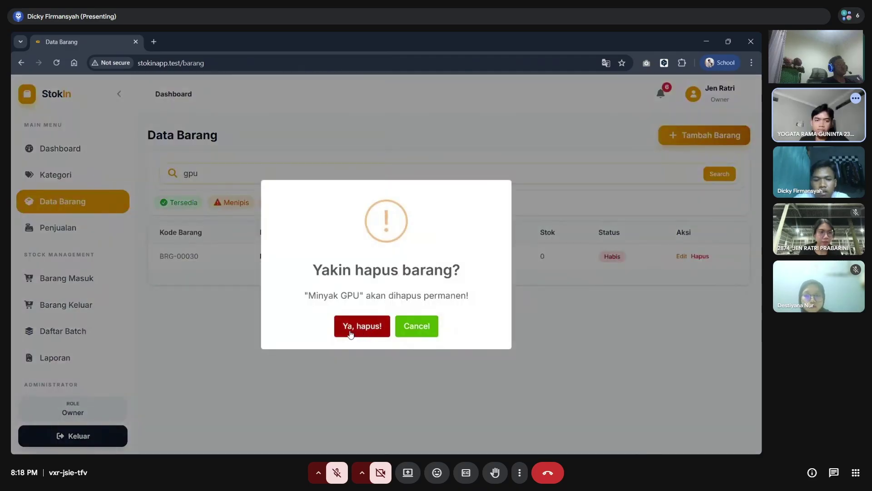
pyautogui.click(350, 333)
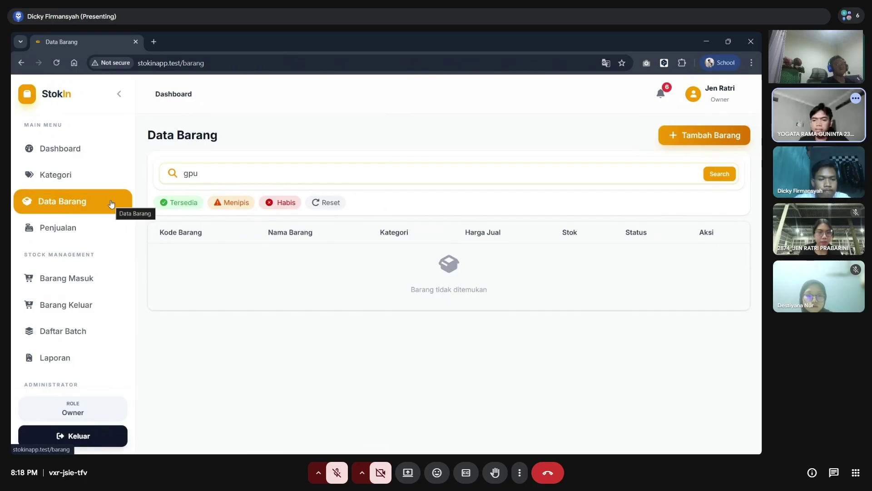
pyautogui.click(344, 204)
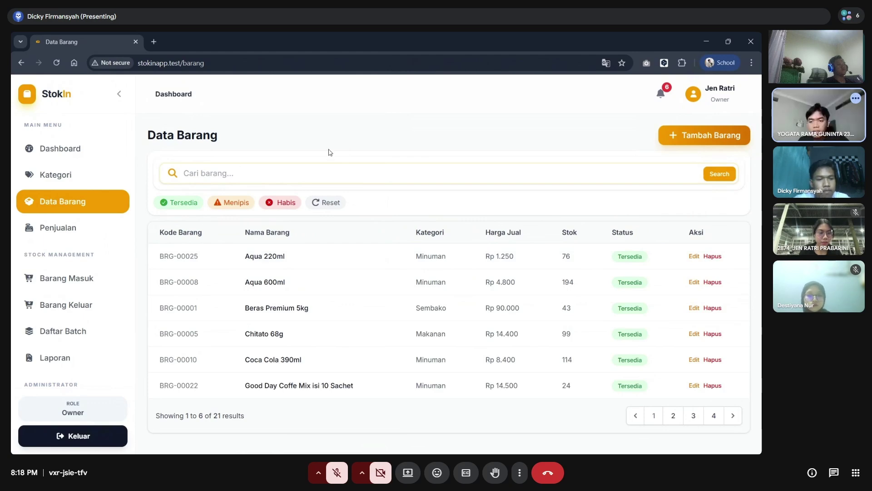
# - Filter the item list to Menipis low-stock items, then to Habis out-of-stock items
pyautogui.click(79, 229)
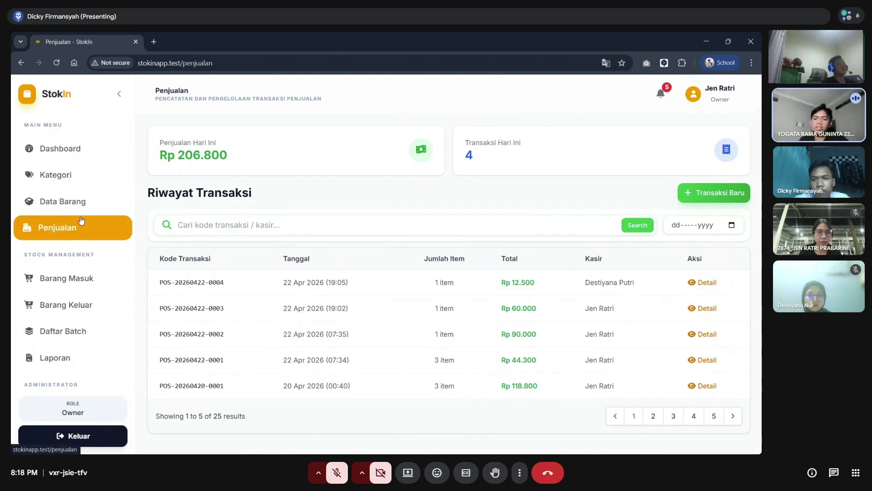
pyautogui.click(81, 205)
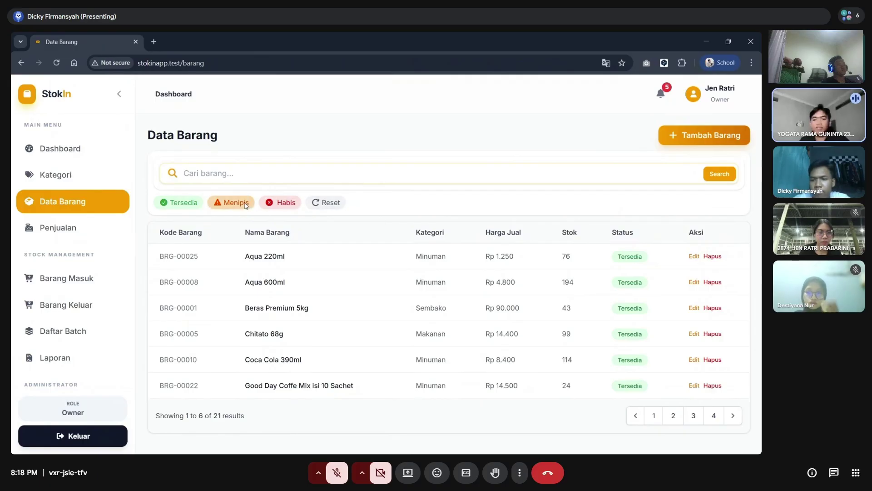
pyautogui.click(246, 206)
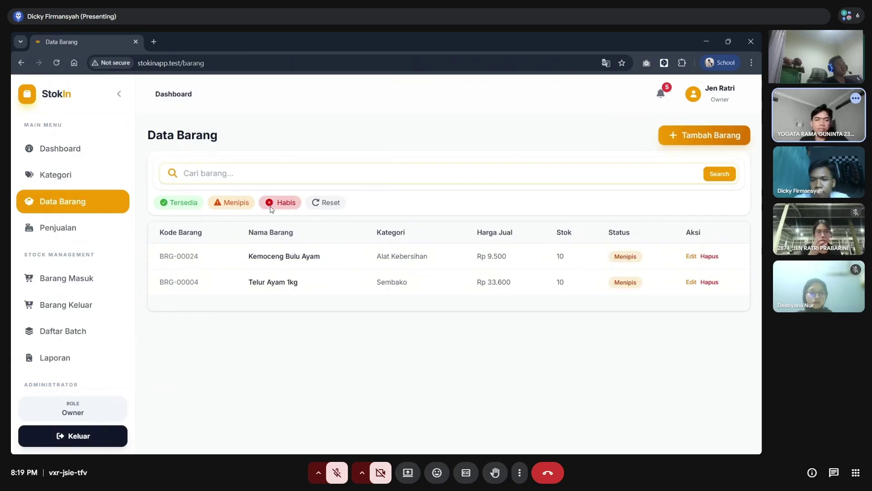
pyautogui.click(271, 207)
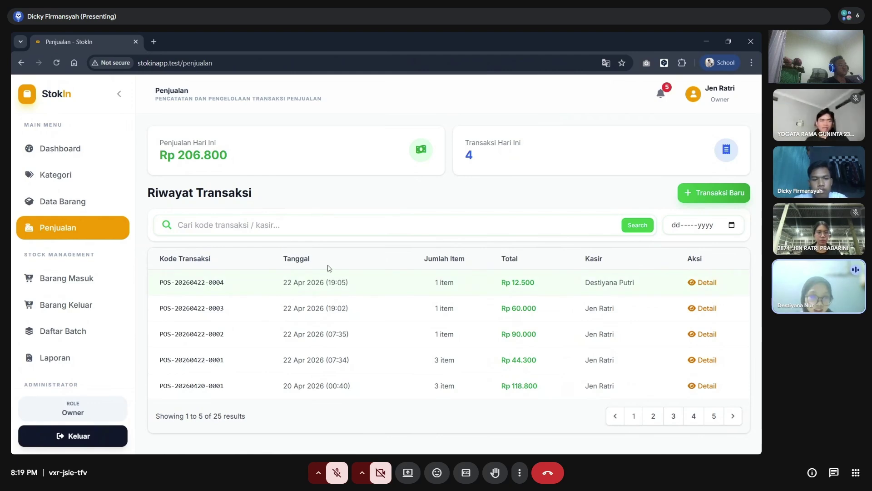
# - Filter the sales transaction history to 21 April 2026
pyautogui.click(278, 229)
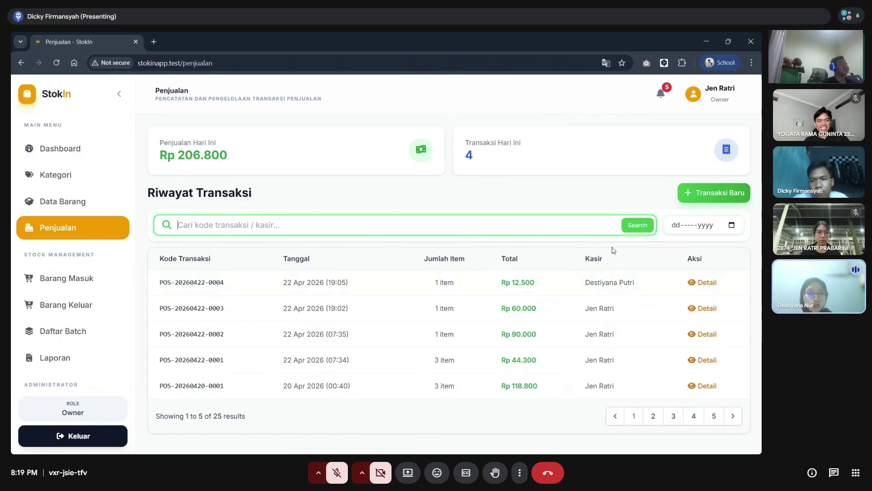
pyautogui.click(732, 226)
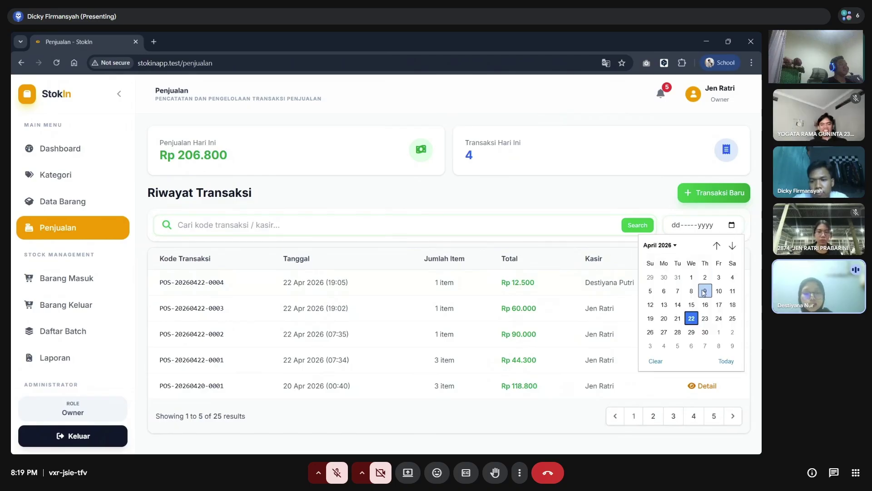
pyautogui.click(681, 320)
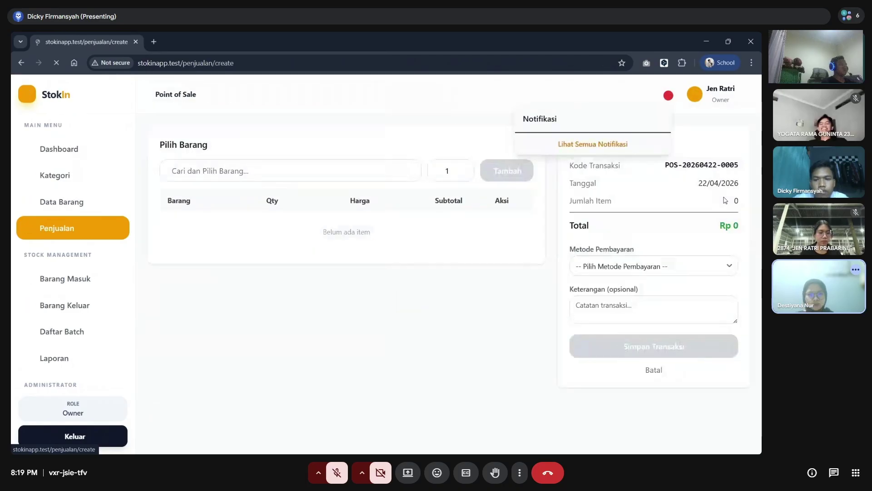
# - Add Gula Pasir 1kg to the sale with a quantity of 2
pyautogui.click(371, 169)
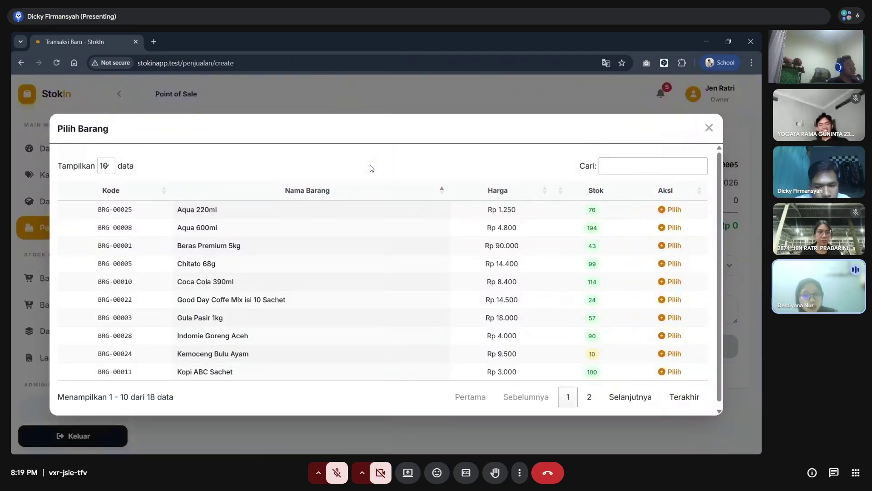
pyautogui.scroll(-1, 305, 247)
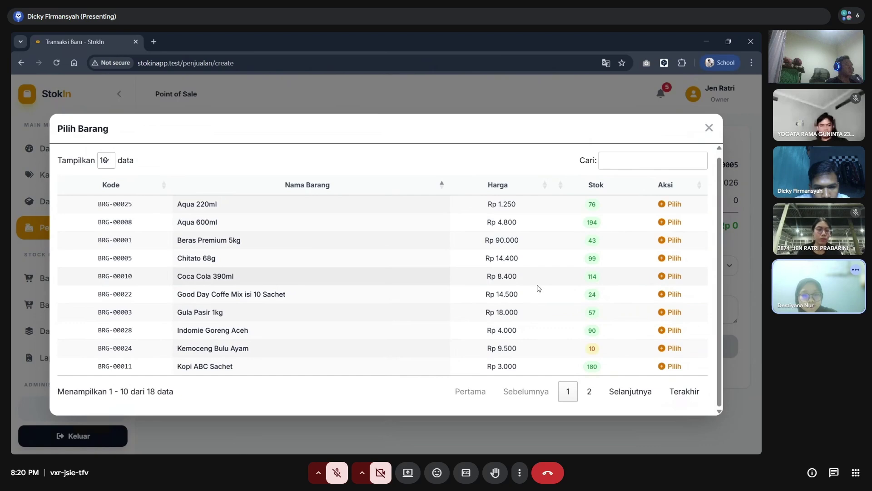
pyautogui.click(664, 314)
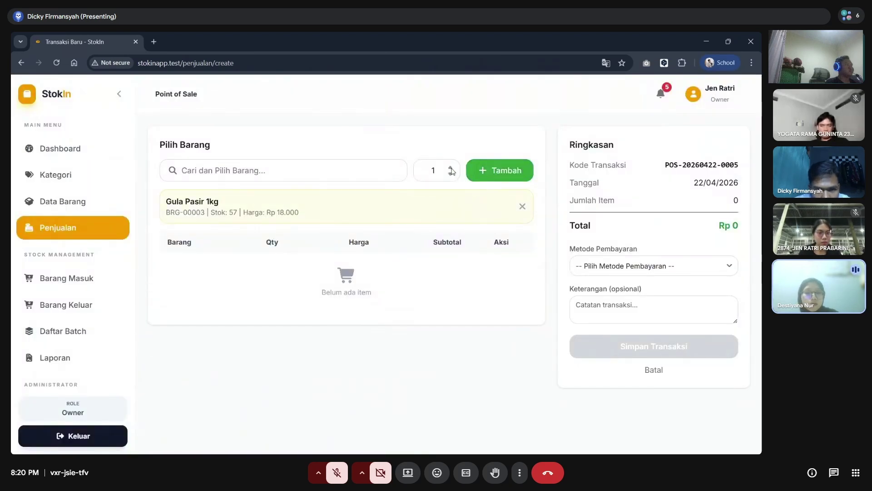
pyautogui.press('Return')
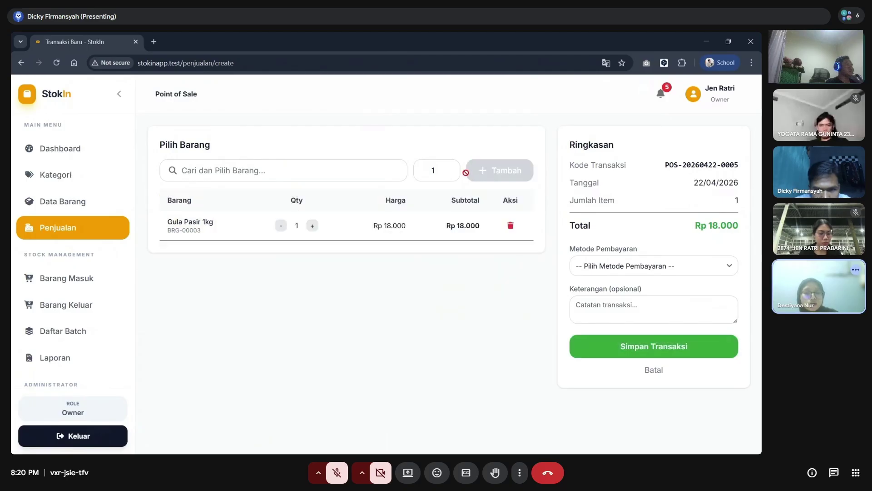
pyautogui.click(312, 226)
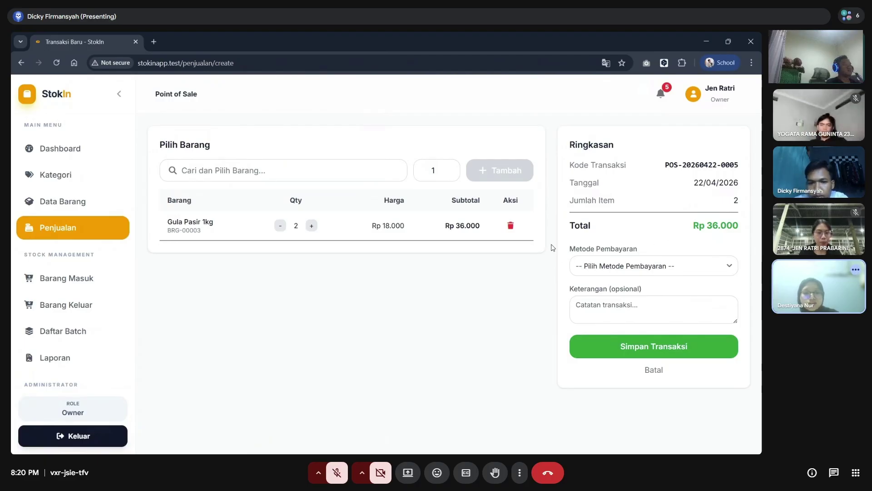
# - Add one Aqua 600ml to the sale, bringing the total to Rp 40.800
pyautogui.click(386, 169)
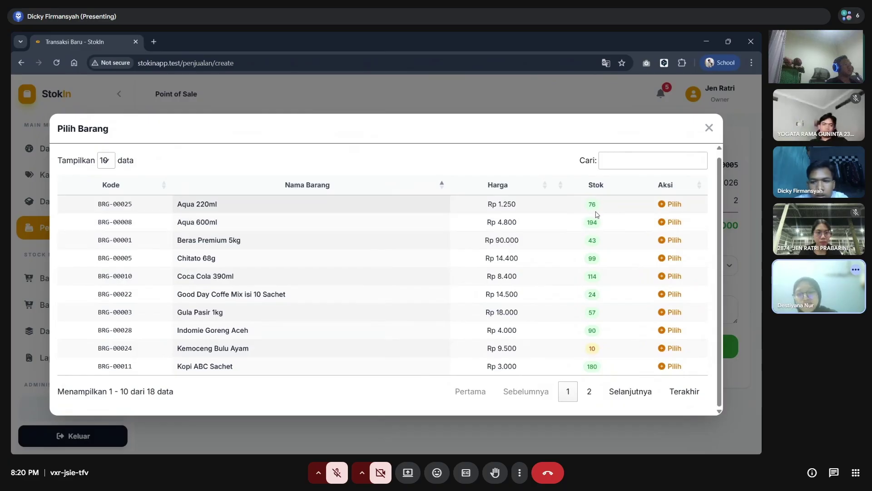
pyautogui.click(667, 227)
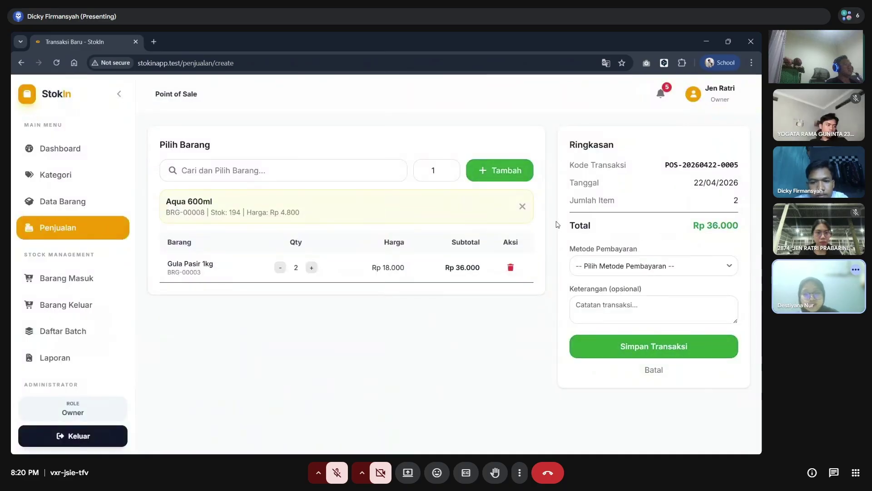
pyautogui.click(483, 170)
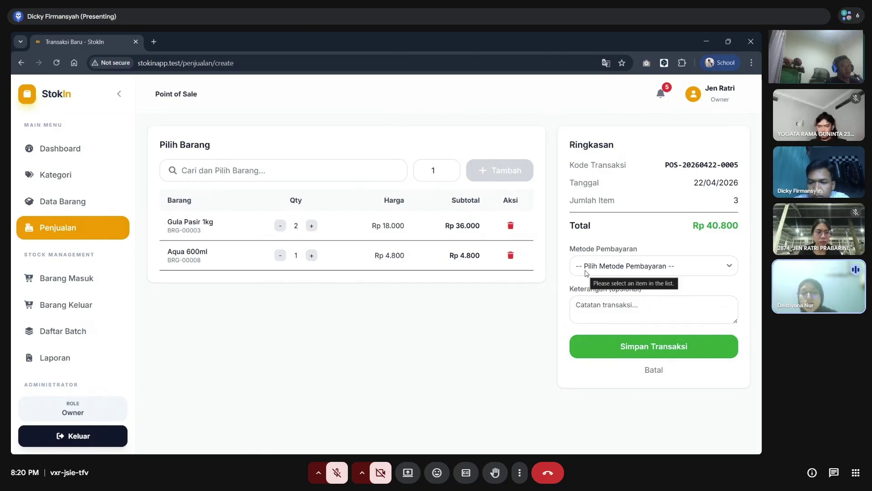
pyautogui.click(586, 272)
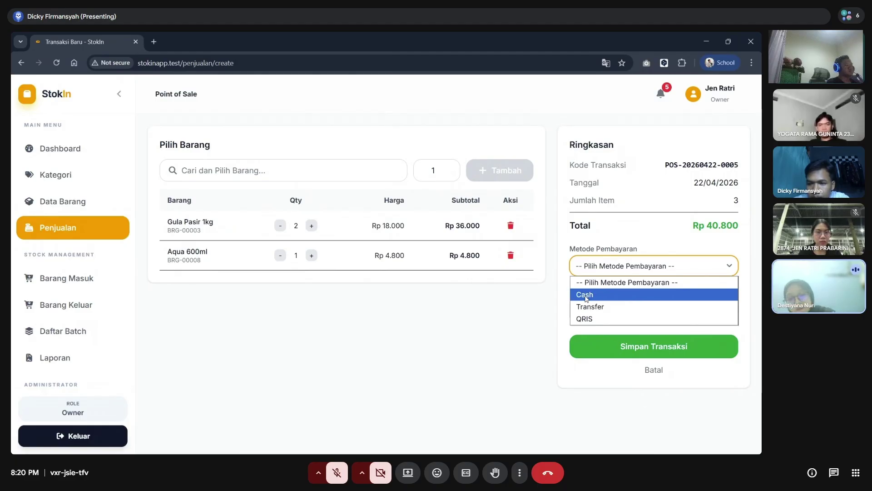
# - Choose Cash as the payment method and enter 50000 as the money received
pyautogui.click(586, 295)
pyautogui.click(607, 264)
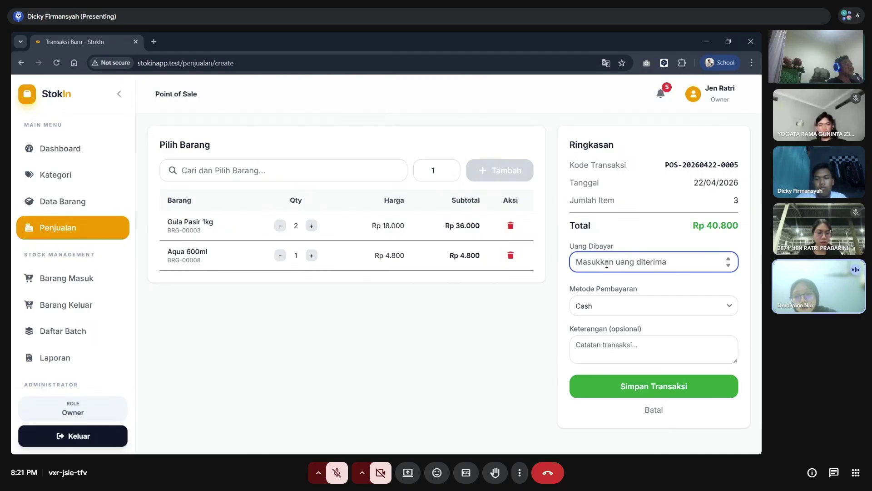
pyautogui.write('50000')
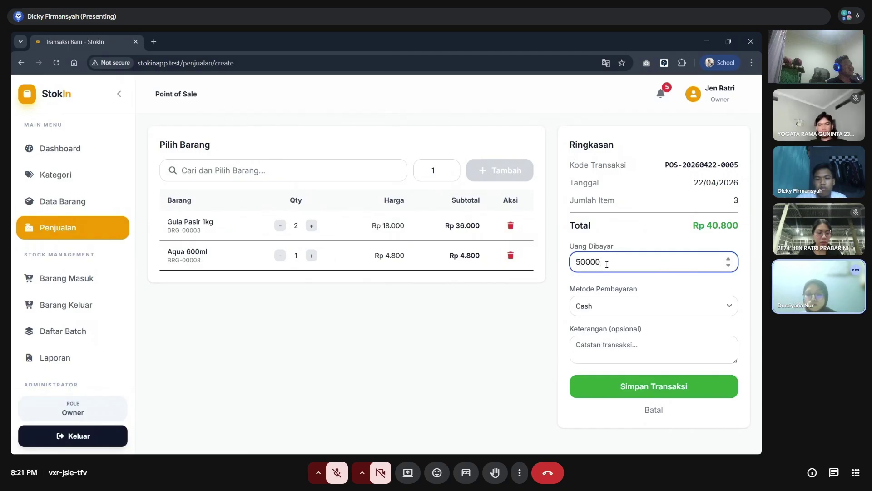
pyautogui.click(608, 340)
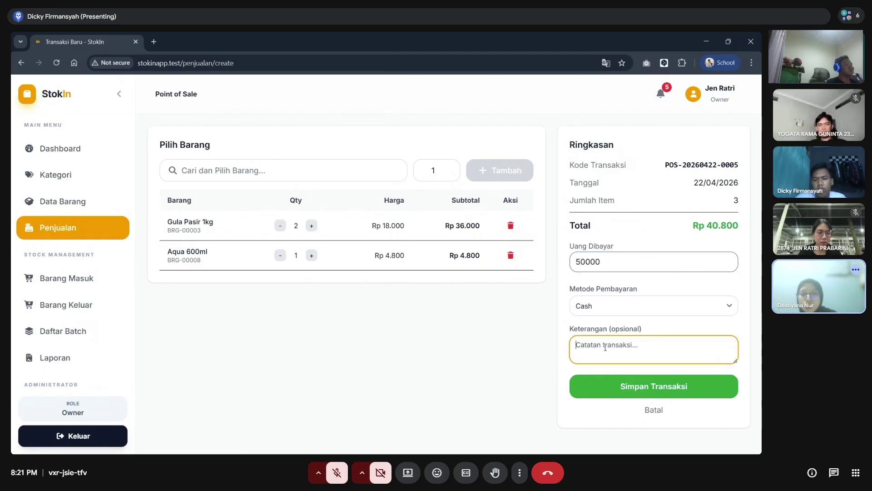
# - Save the Rp 40.800 sale, view its receipt with Rp 9.200 change, and return to the list
pyautogui.click(608, 388)
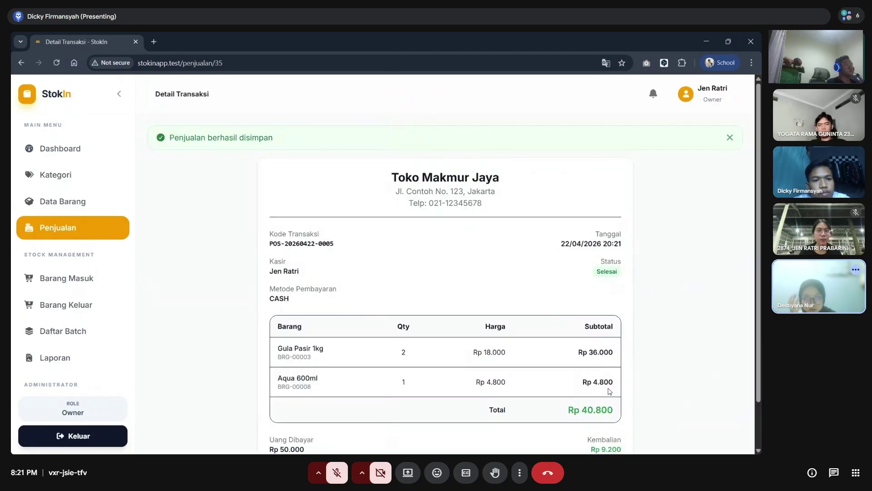
pyautogui.scroll(-2, 476, 213)
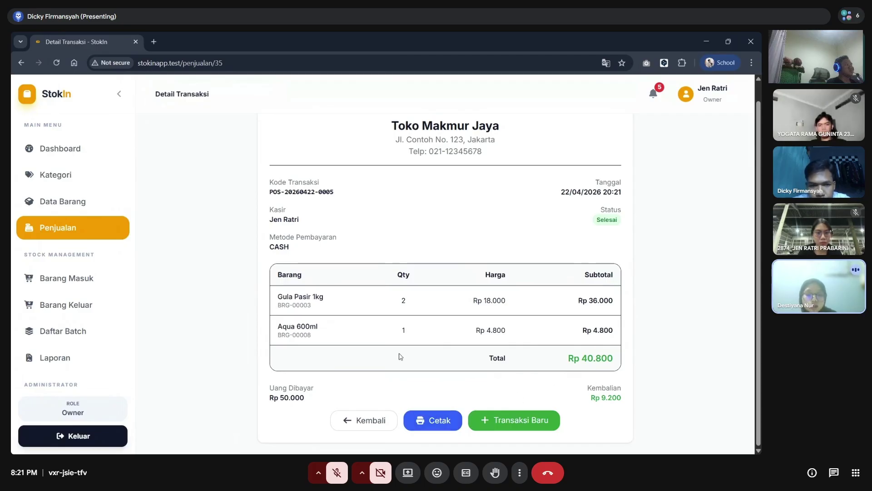
pyautogui.click(432, 419)
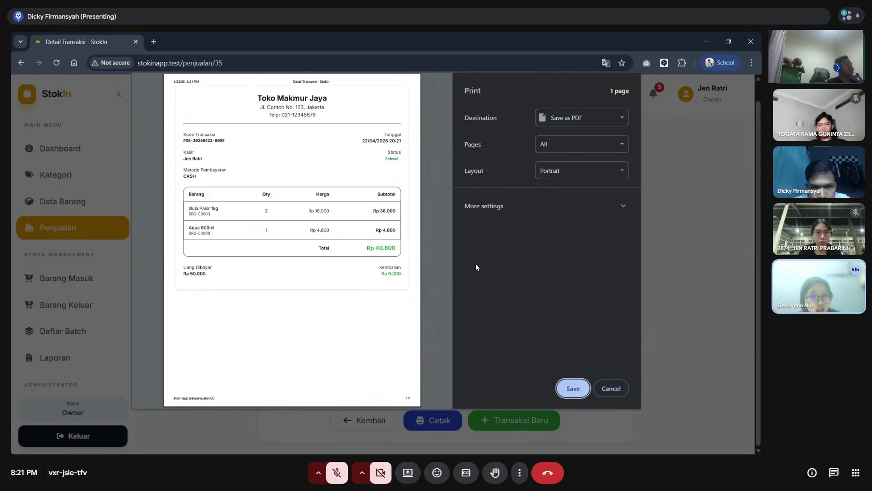
pyautogui.click(611, 389)
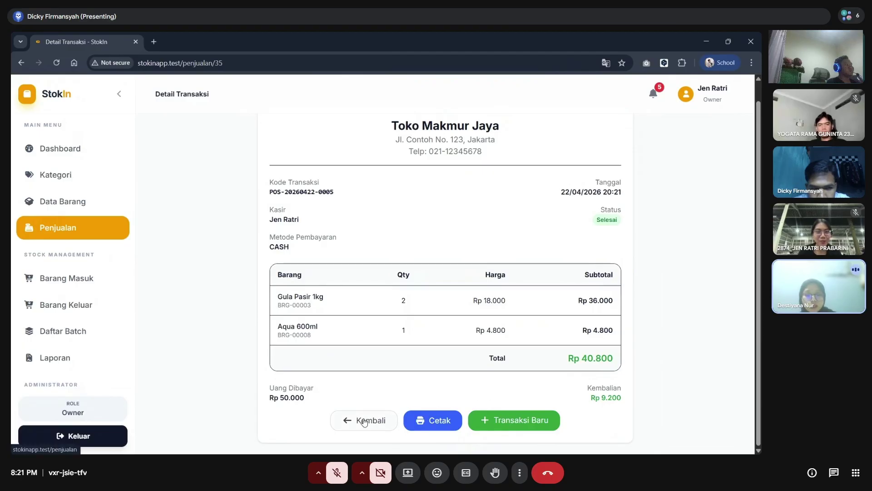
pyautogui.click(364, 421)
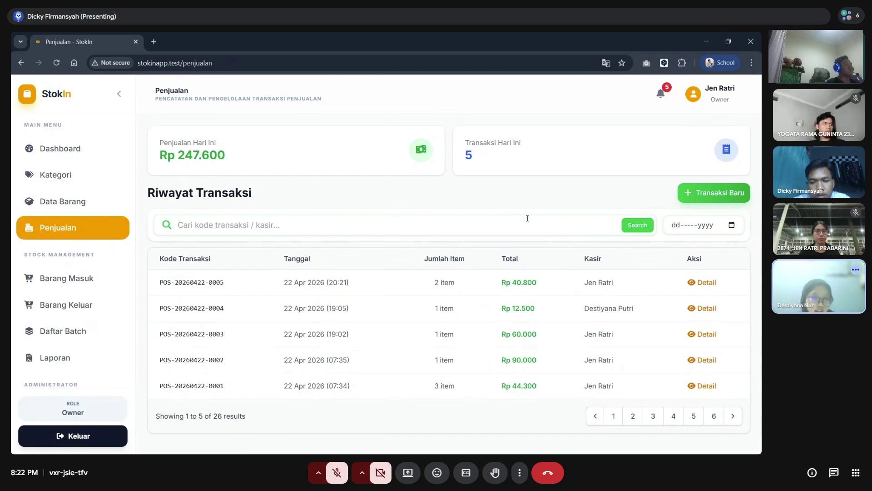
# - Search transactions for '21', filter to 20 April 2026, then reset the filters
pyautogui.click(733, 226)
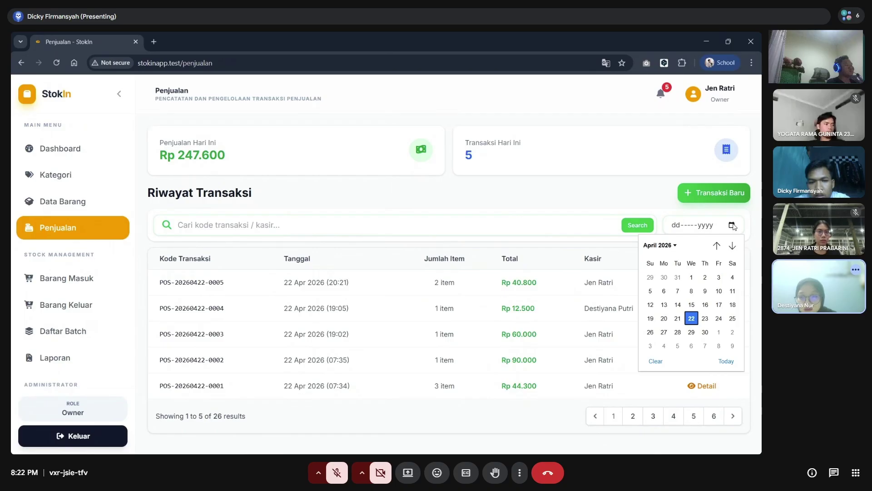
pyautogui.click(561, 223)
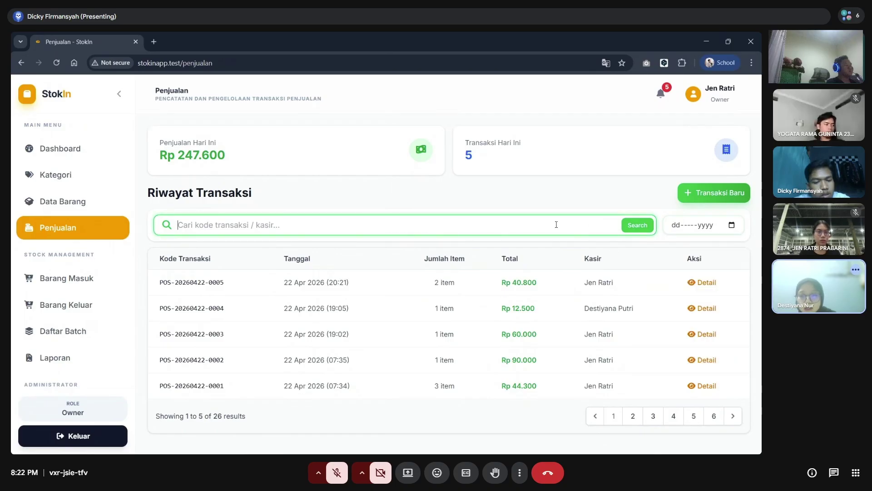
pyautogui.write('21')
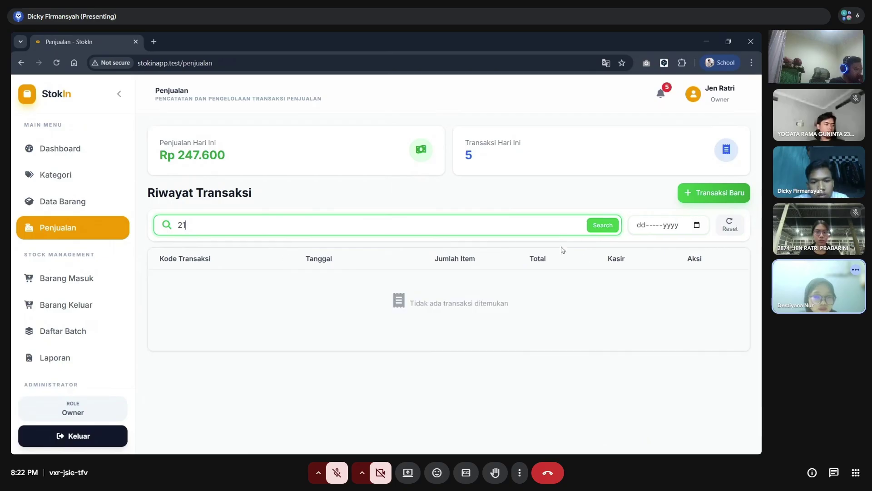
pyautogui.click(695, 226)
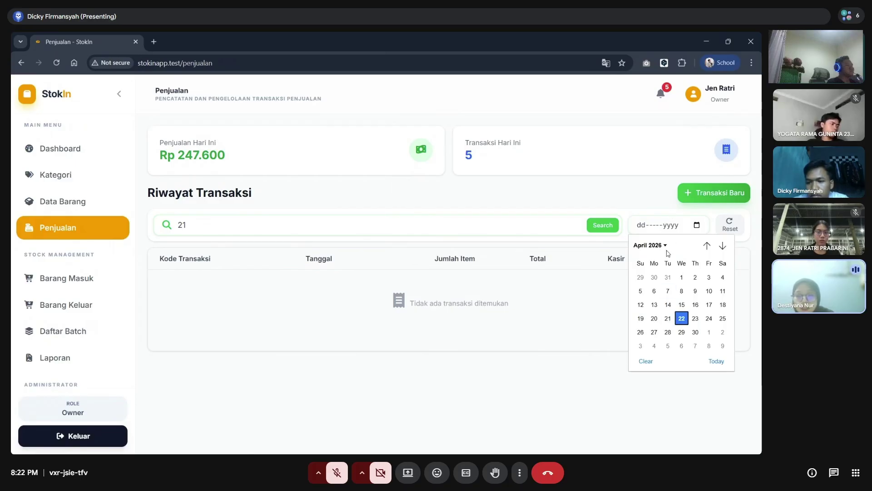
pyautogui.click(659, 319)
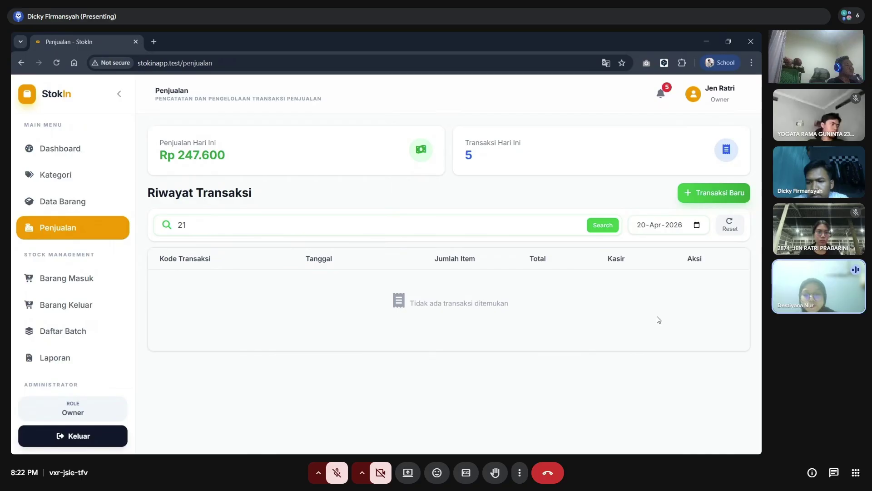
pyautogui.click(726, 226)
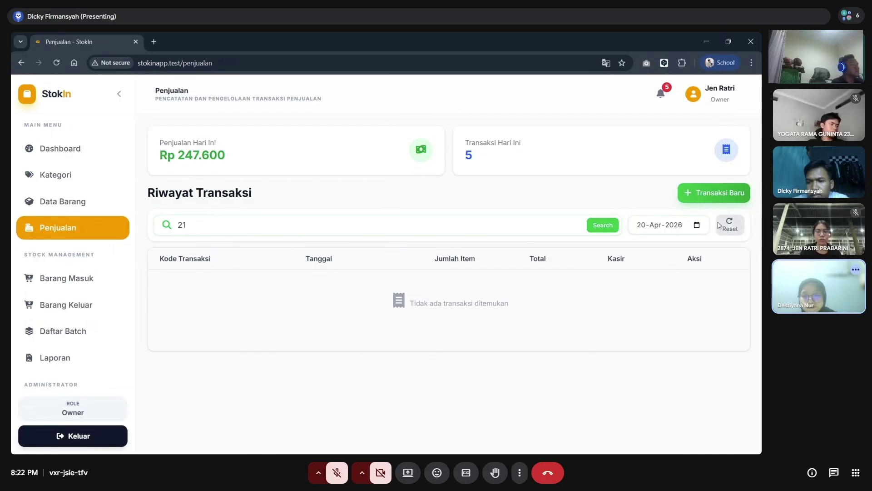
pyautogui.click(727, 226)
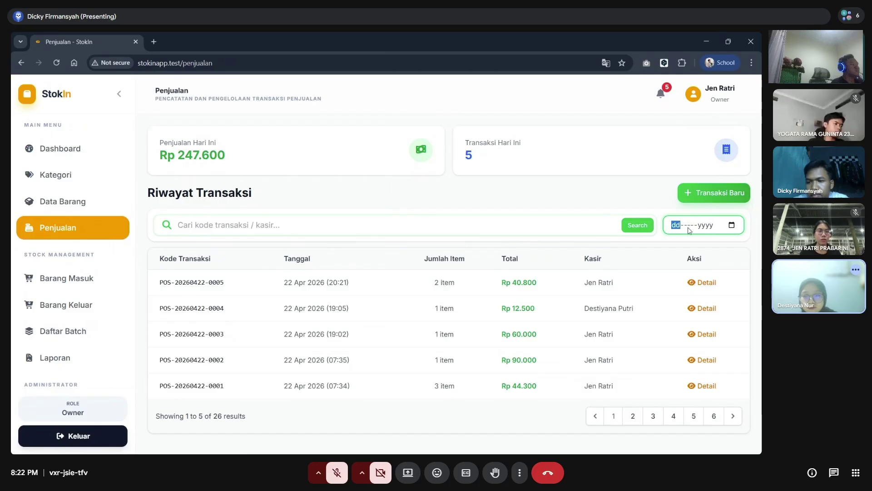
pyautogui.click(632, 417)
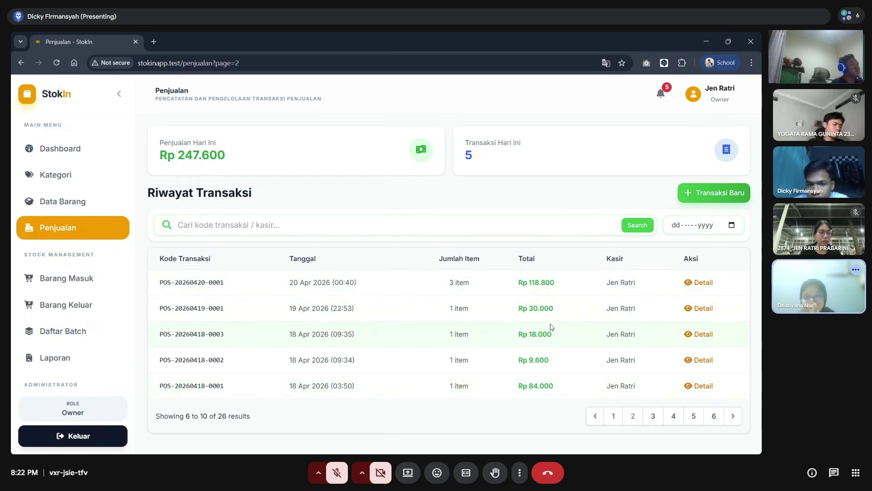
pyautogui.click(657, 414)
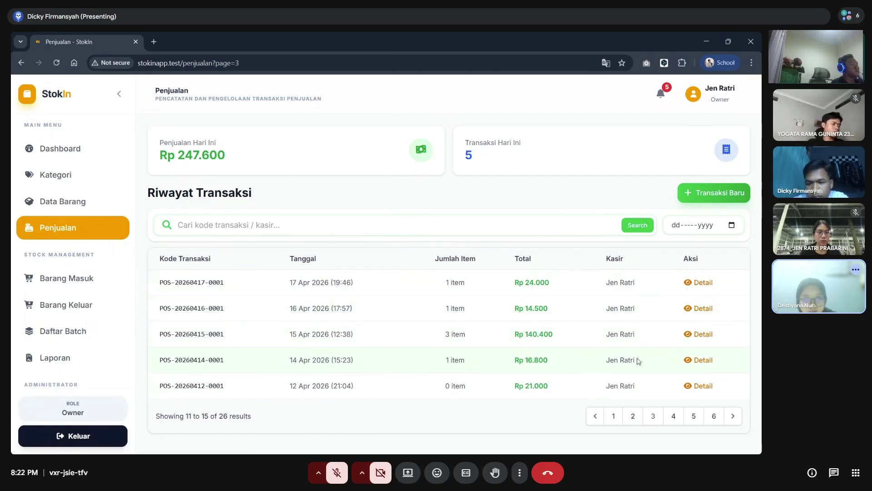
pyautogui.click(673, 416)
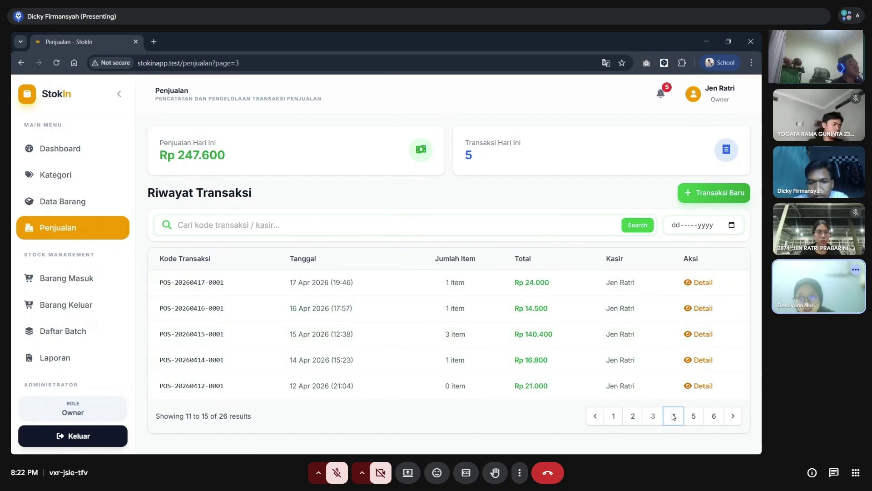
pyautogui.click(699, 283)
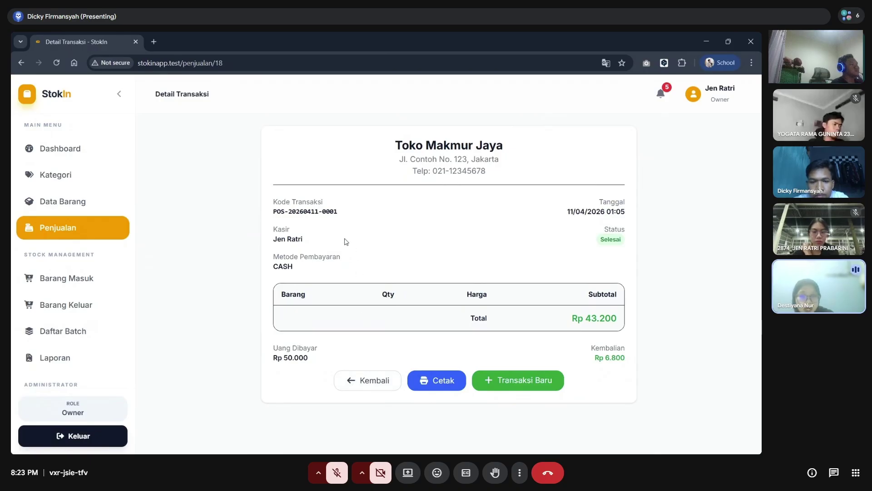
pyautogui.click(369, 389)
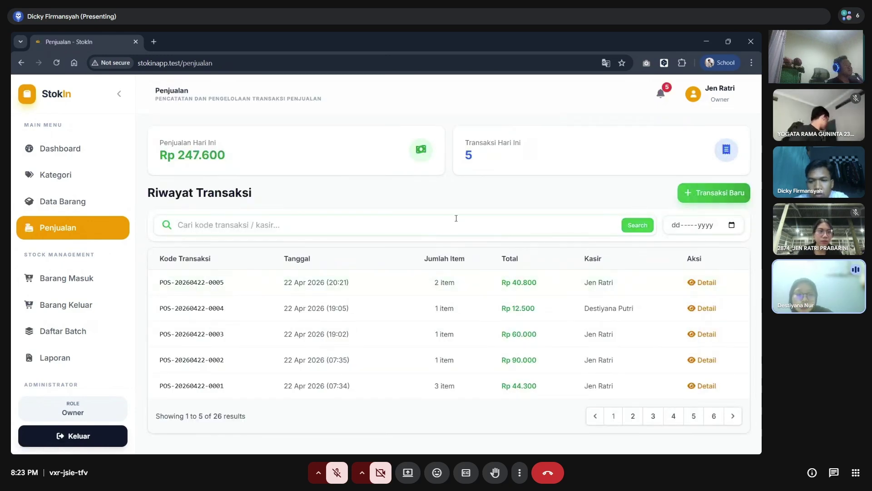
pyautogui.click(98, 278)
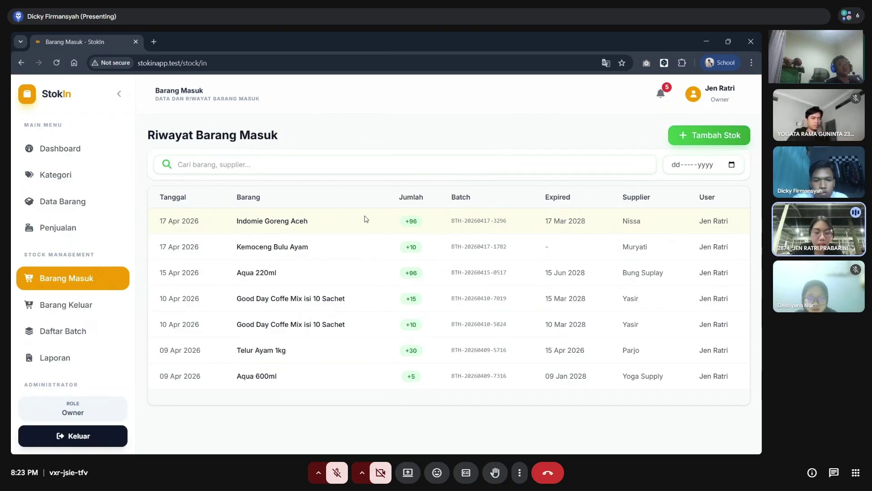
# - From the incoming stock history, open the Tambah Stok form for a new receipt
pyautogui.click(395, 163)
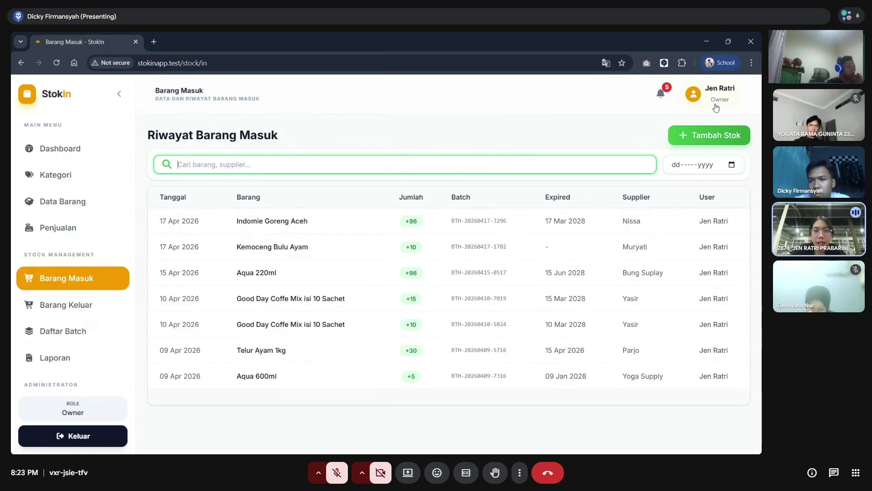
pyautogui.click(719, 144)
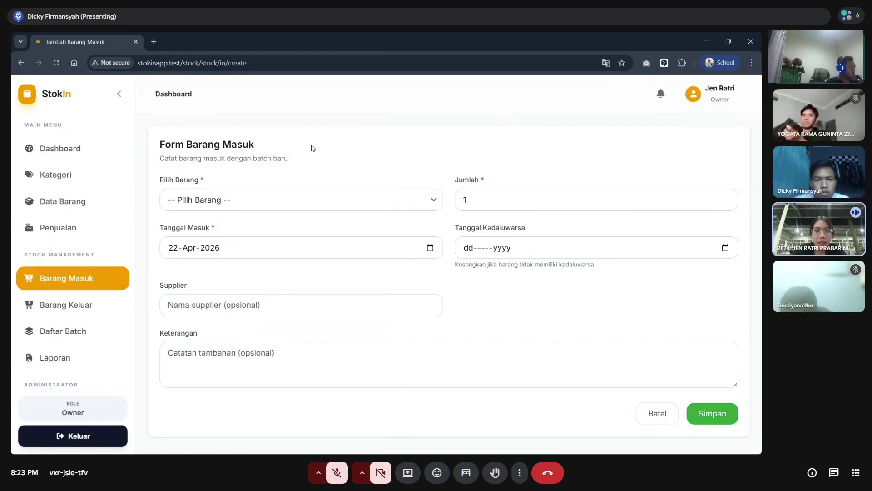
# - Choose BRG-00028 Indomie Goreng Aceh as the product to restock
pyautogui.click(262, 207)
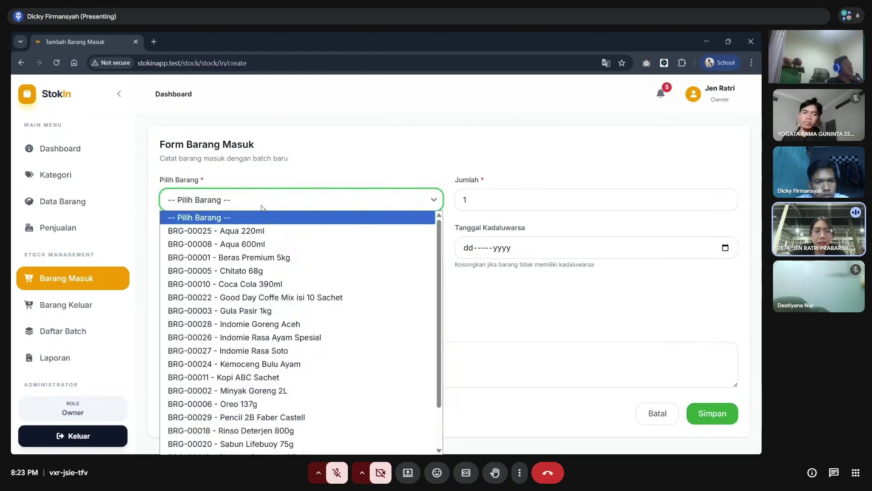
pyautogui.click(262, 208)
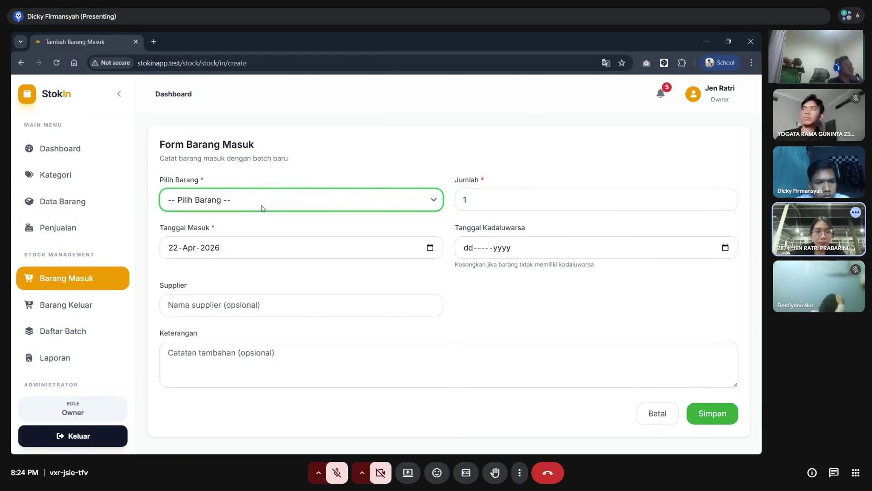
pyautogui.click(261, 205)
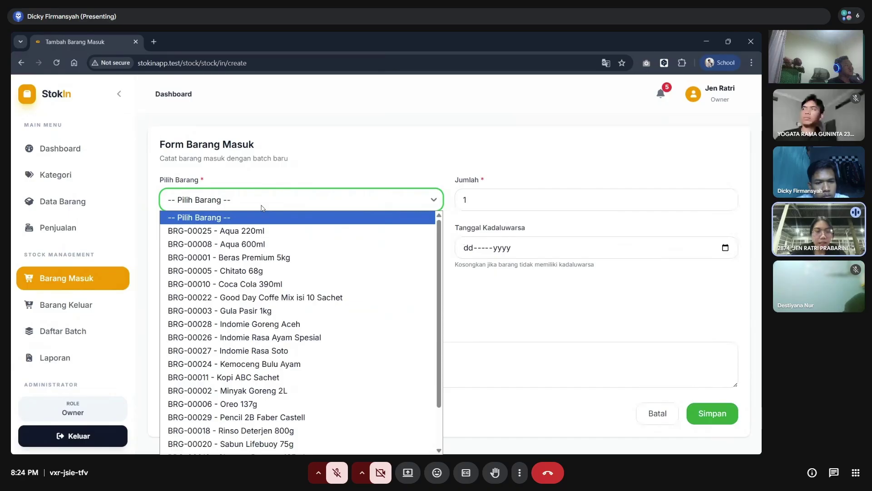
pyautogui.scroll(-2, 250, 252)
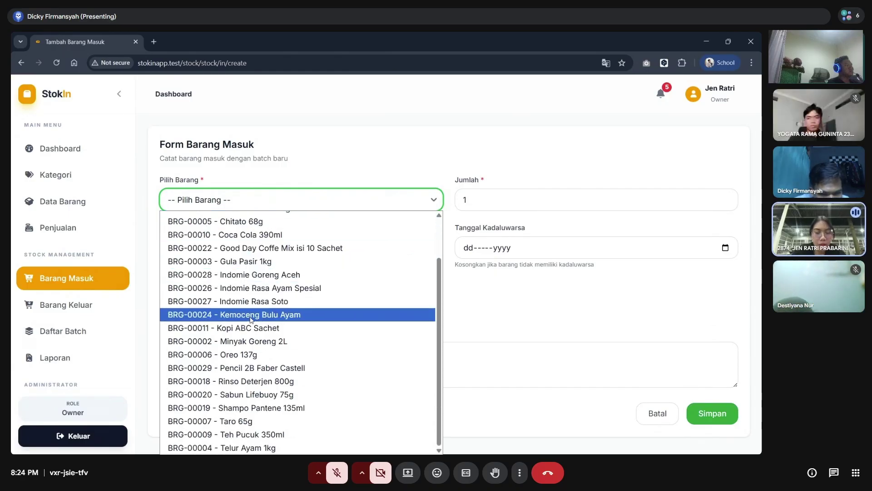
pyautogui.scroll(2, 271, 248)
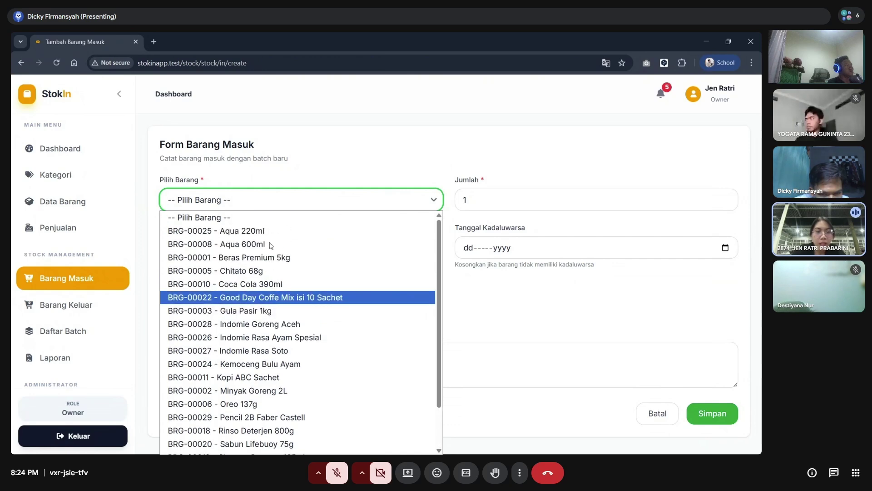
pyautogui.click(286, 194)
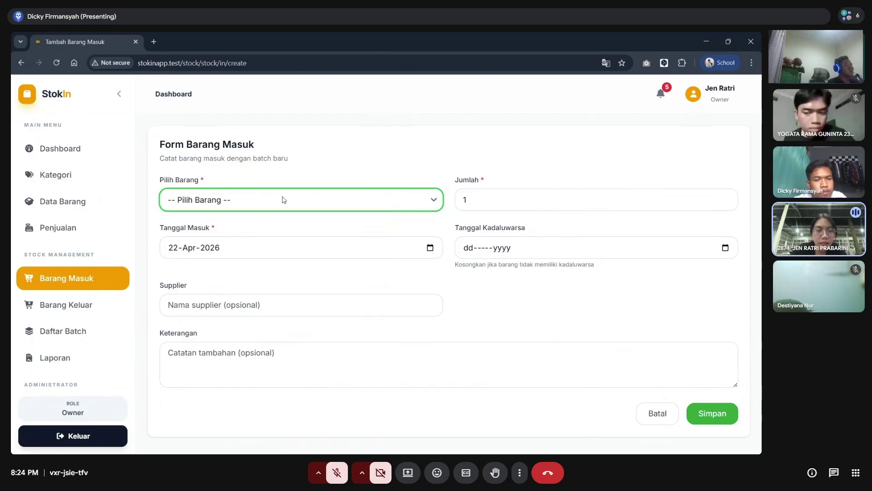
pyautogui.click(283, 200)
pyautogui.scroll(-1, 275, 282)
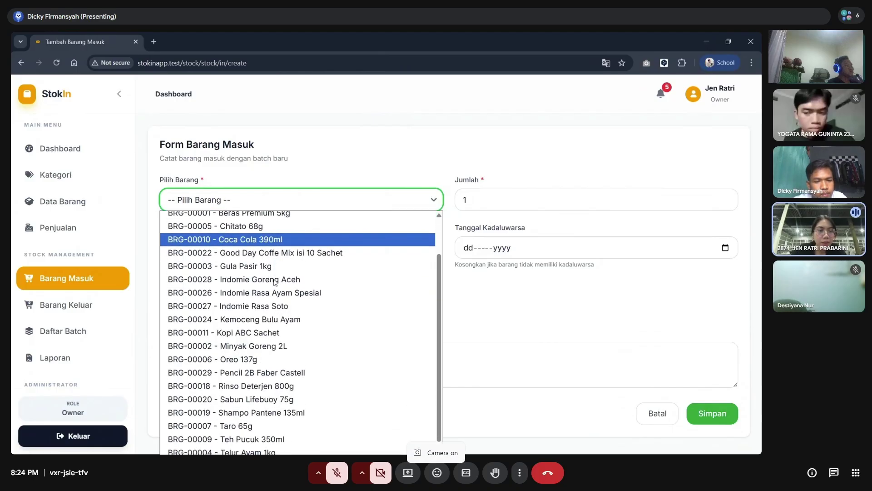
pyautogui.scroll(-1, 276, 282)
pyautogui.scroll(2, 274, 283)
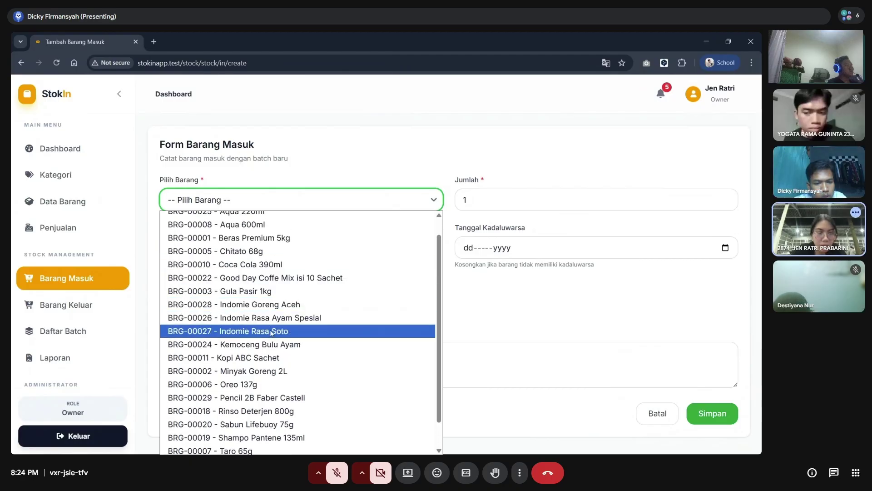
pyautogui.click(271, 305)
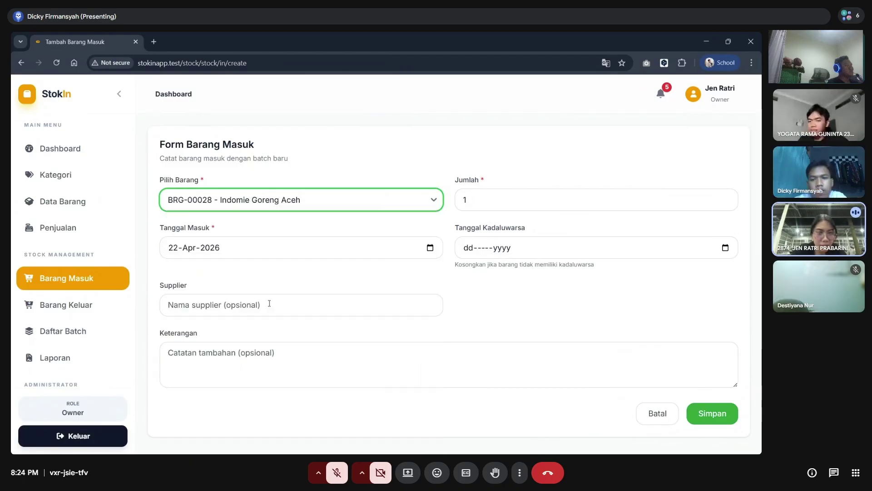
# - Set the incoming quantity to 20 and the expiry date to 22-Feb-2029
pyautogui.click(475, 205)
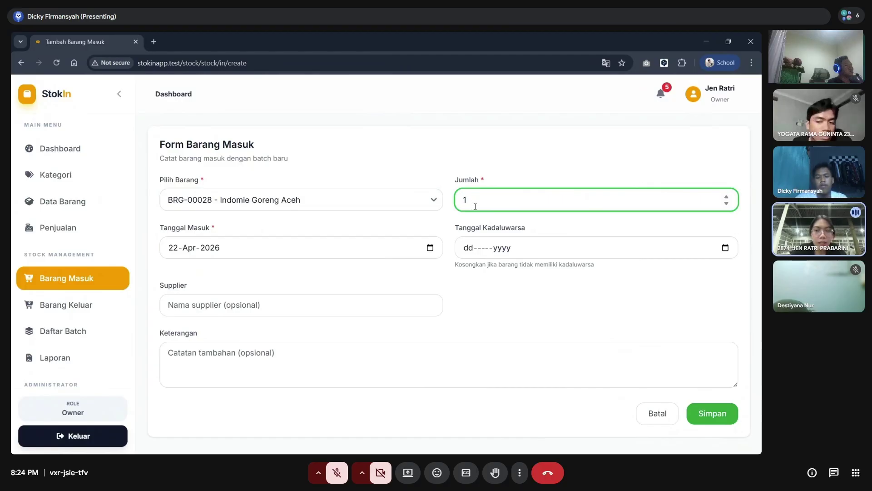
pyautogui.press('BackSpace')
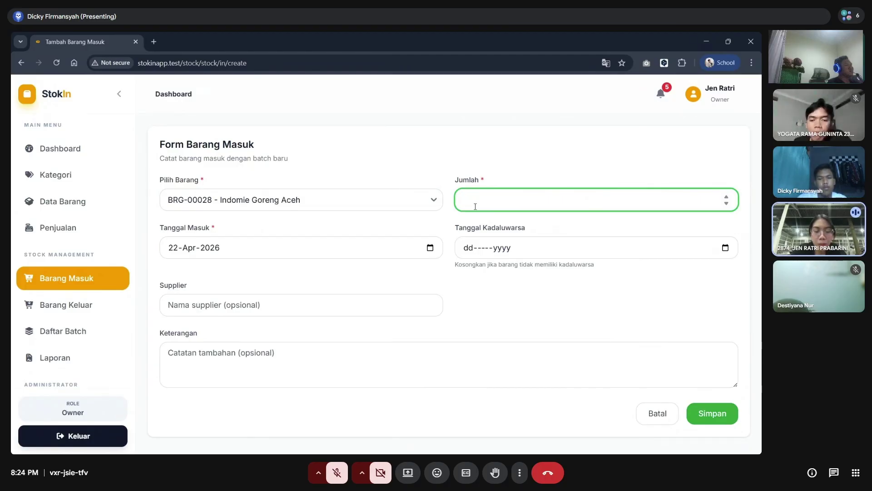
pyautogui.write('20')
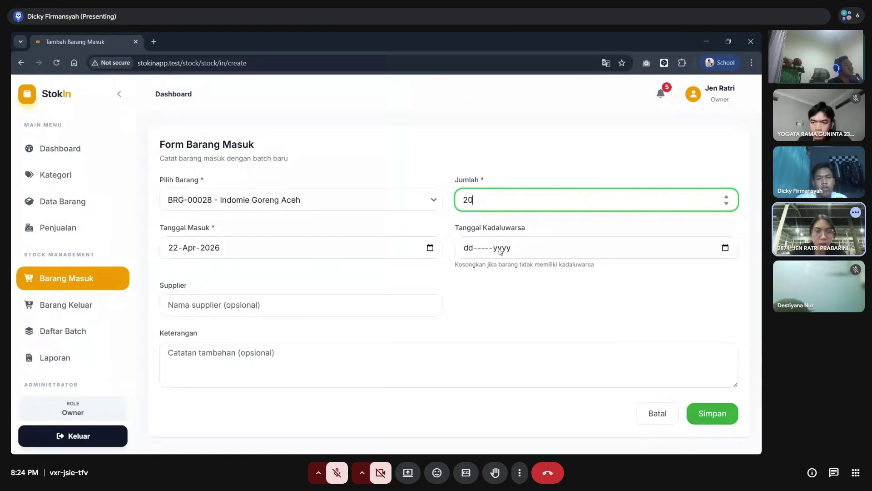
pyautogui.click(725, 248)
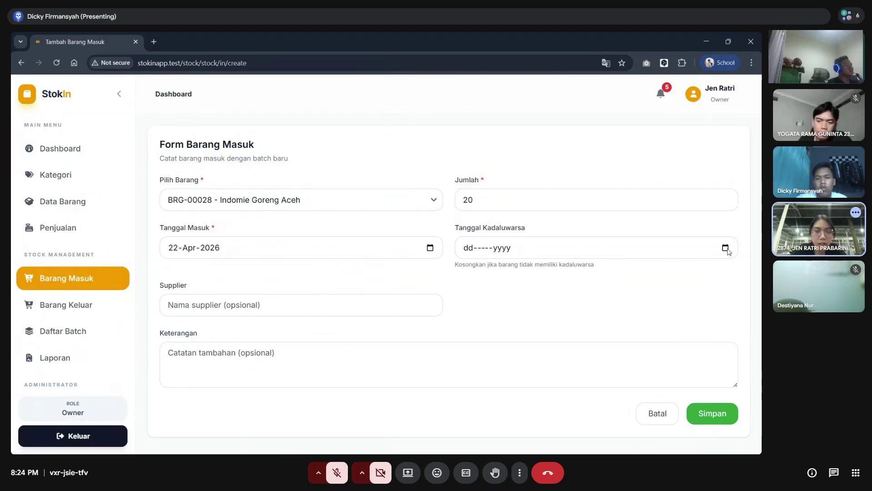
pyautogui.click(492, 271)
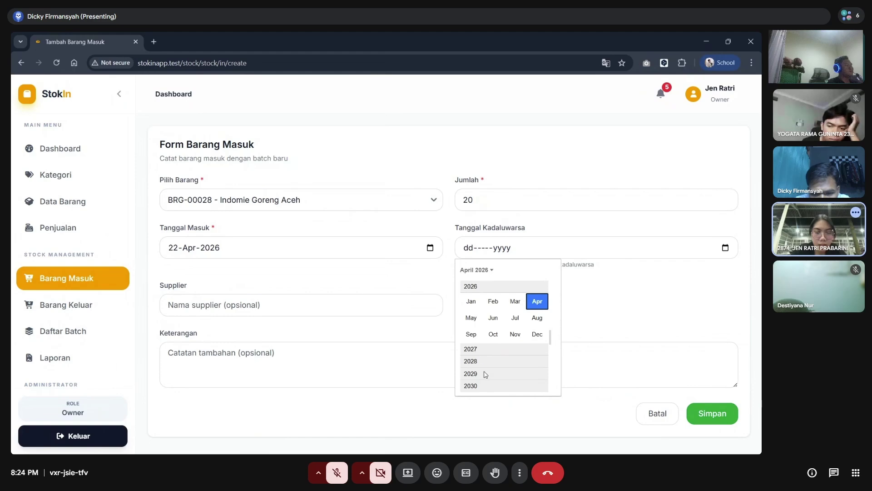
pyautogui.click(486, 374)
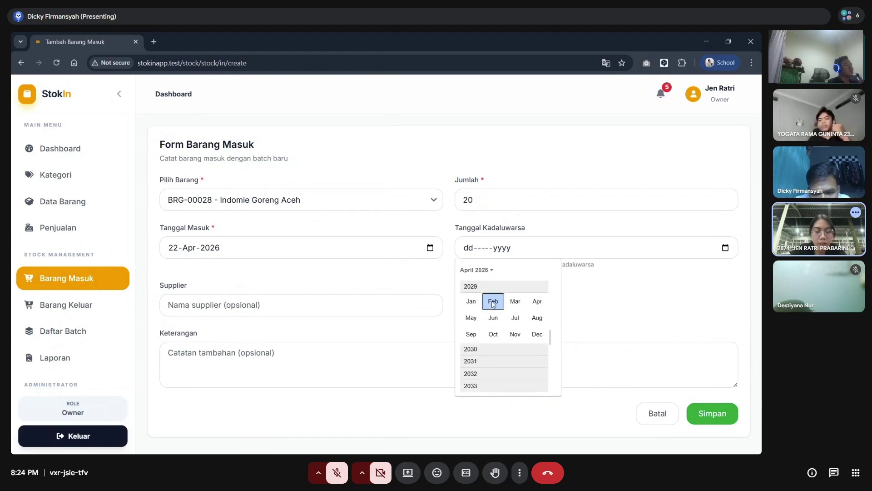
pyautogui.click(493, 302)
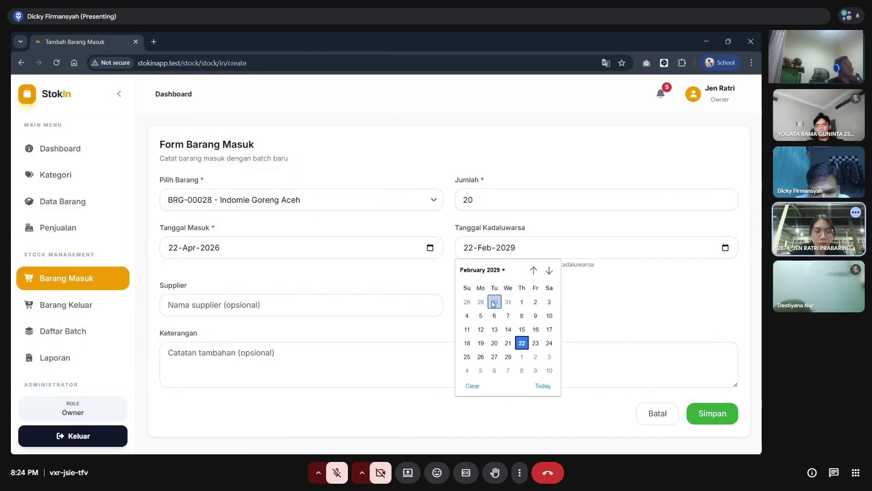
pyautogui.click(625, 328)
# - Accept Bung Suplay as the supplier and save the stock receipt
pyautogui.click(392, 311)
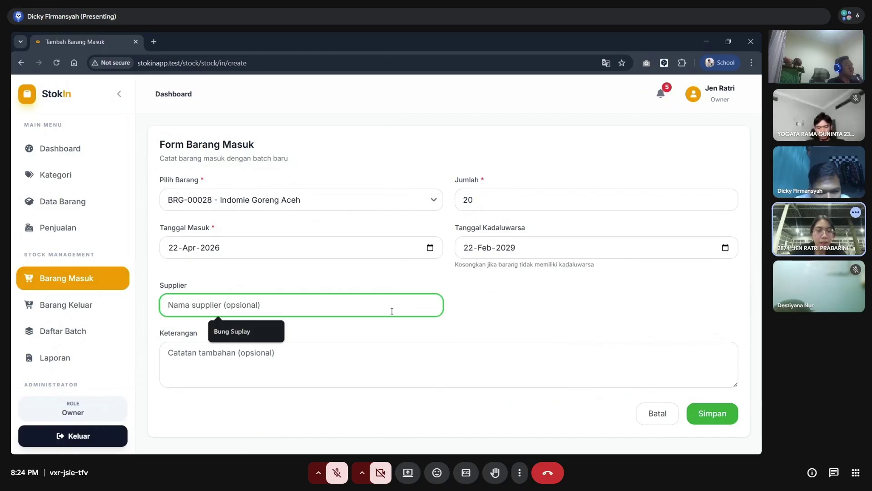
pyautogui.click(242, 339)
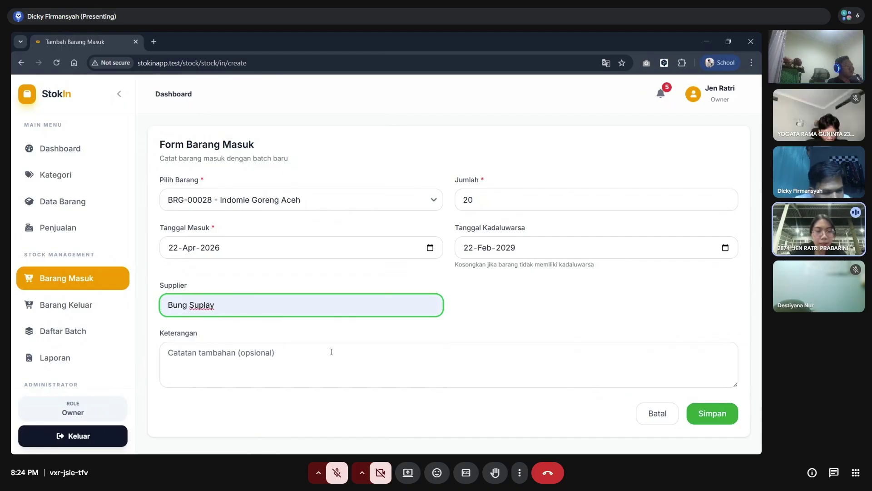
pyautogui.click(538, 325)
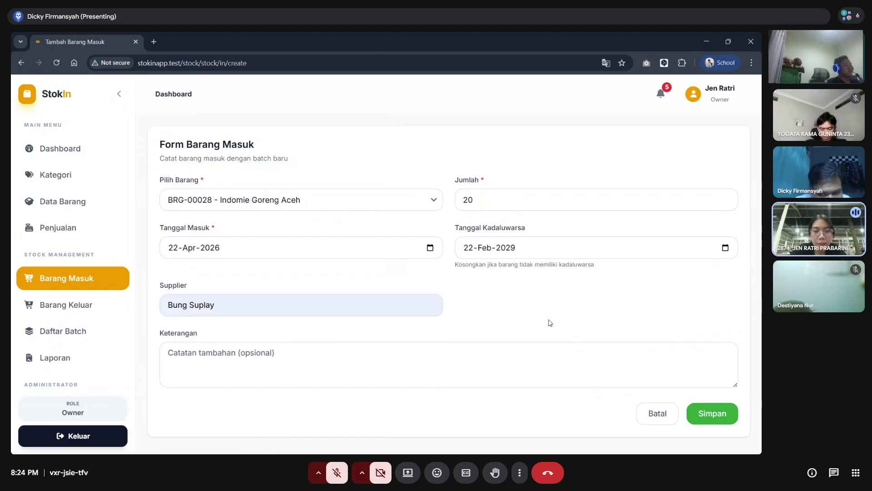
pyautogui.click(715, 418)
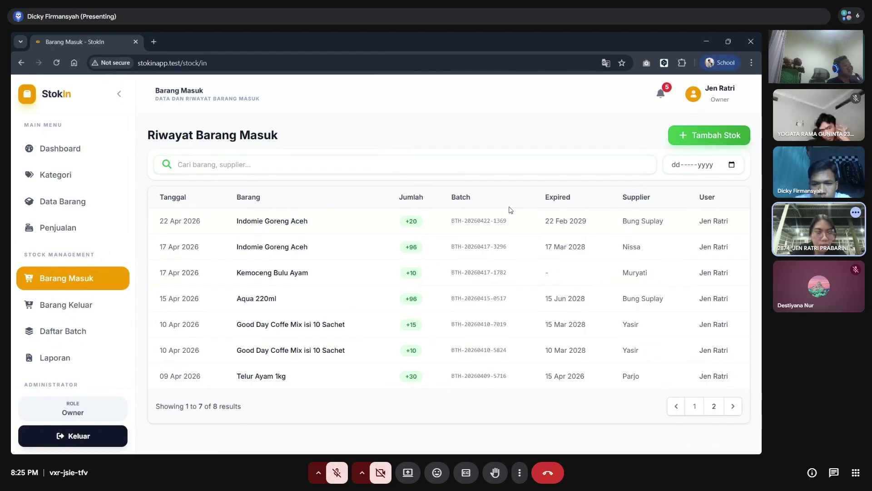
# - Filter the incoming history to 22 April, then 21 April 2026, then clear the date filter
pyautogui.click(409, 165)
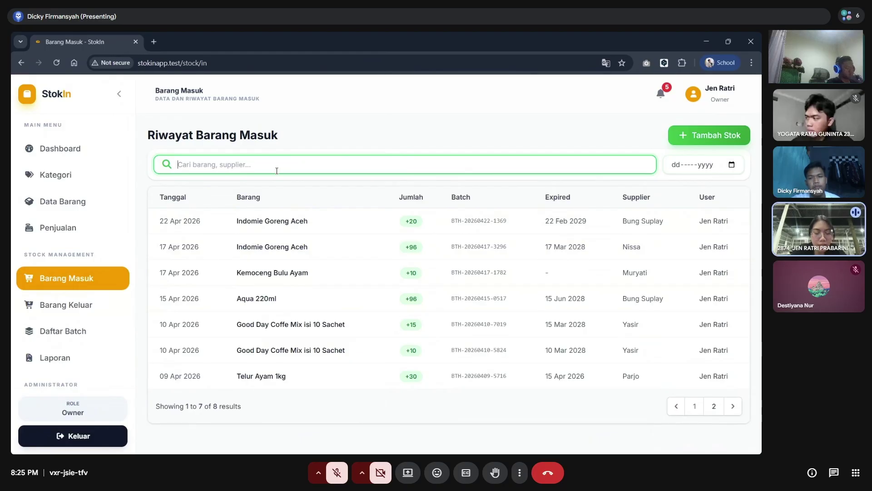
pyautogui.click(731, 165)
pyautogui.click(691, 258)
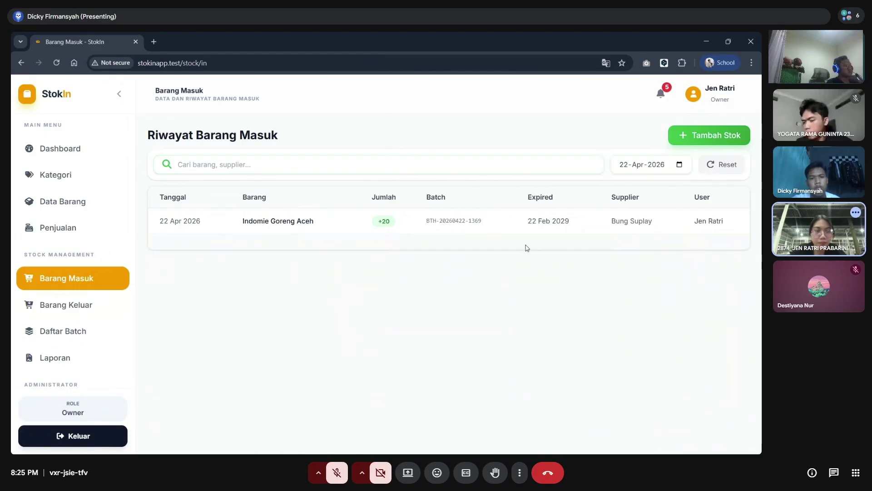
pyautogui.click(680, 165)
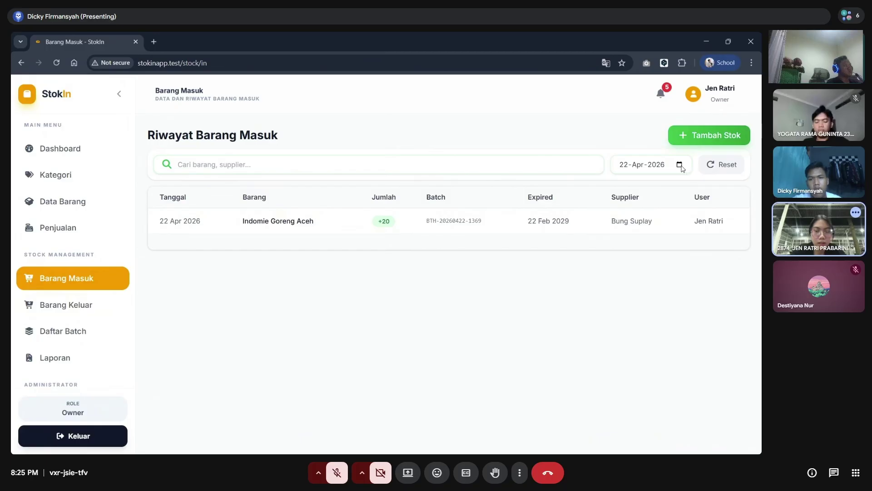
pyautogui.click(649, 258)
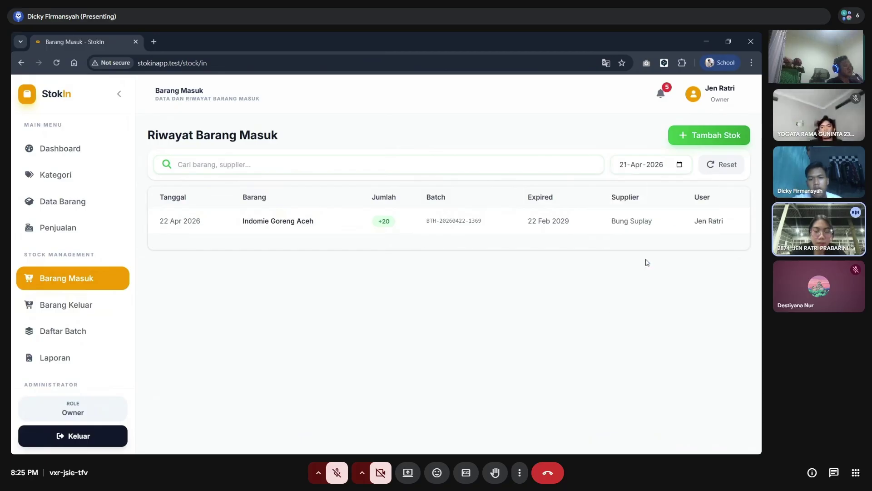
pyautogui.click(678, 166)
pyautogui.click(719, 166)
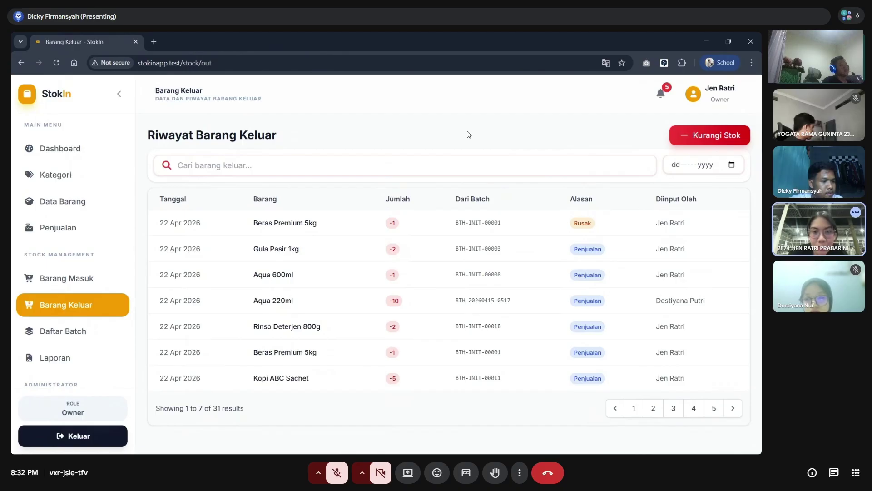
# - Start a new stock-out entry with Kurangi Stok on Riwayat Barang Keluar
pyautogui.click(686, 140)
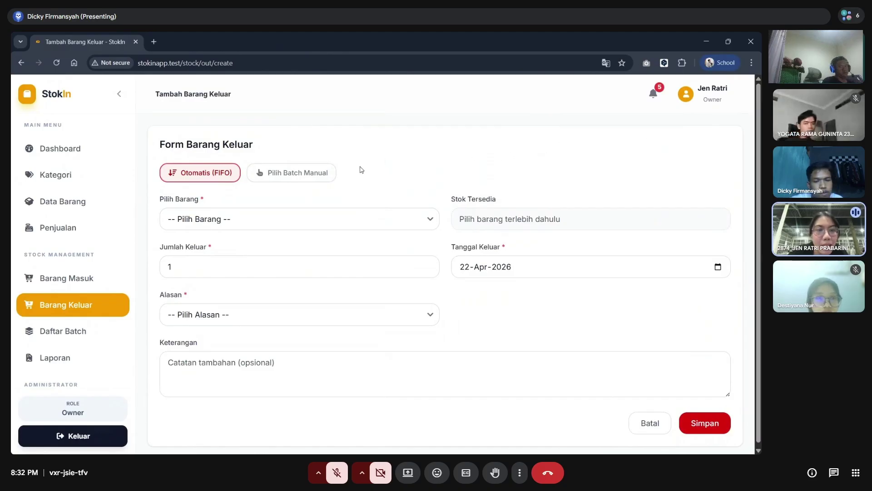
# - Switch to Pilih Batch Manual, pick Beras Premium 5kg, and set Alasan to Rusak
pyautogui.click(315, 179)
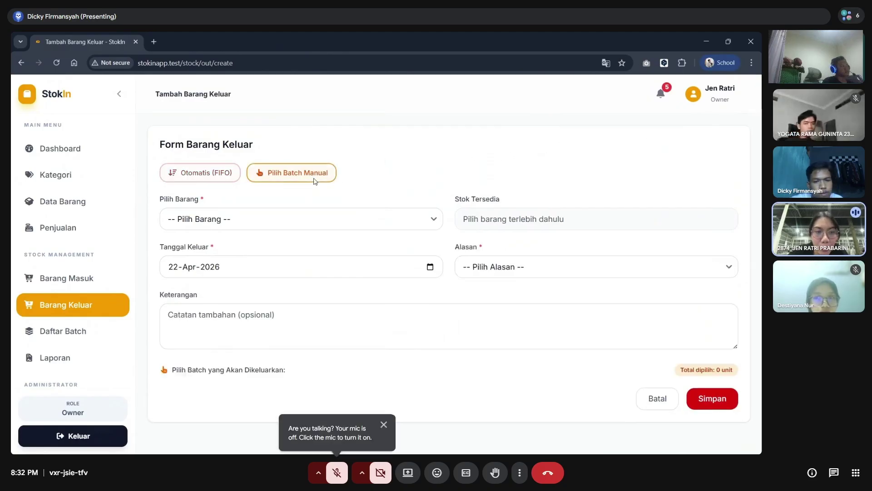
pyautogui.click(311, 222)
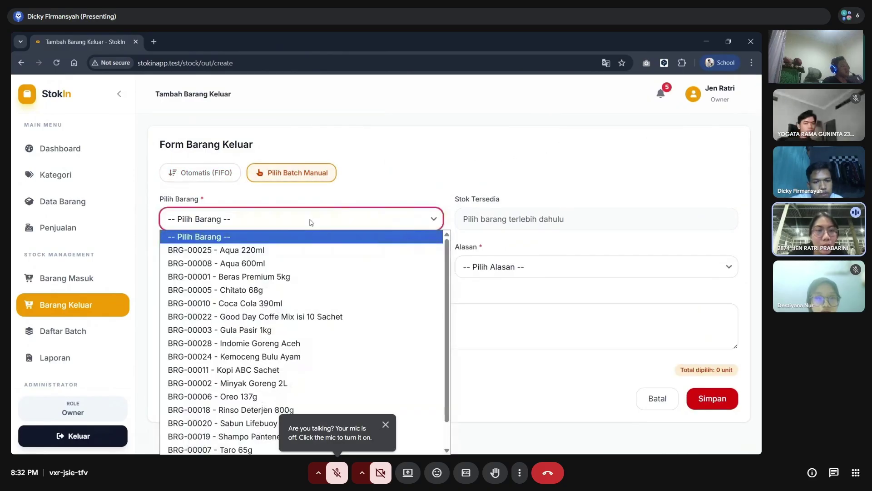
pyautogui.click(300, 280)
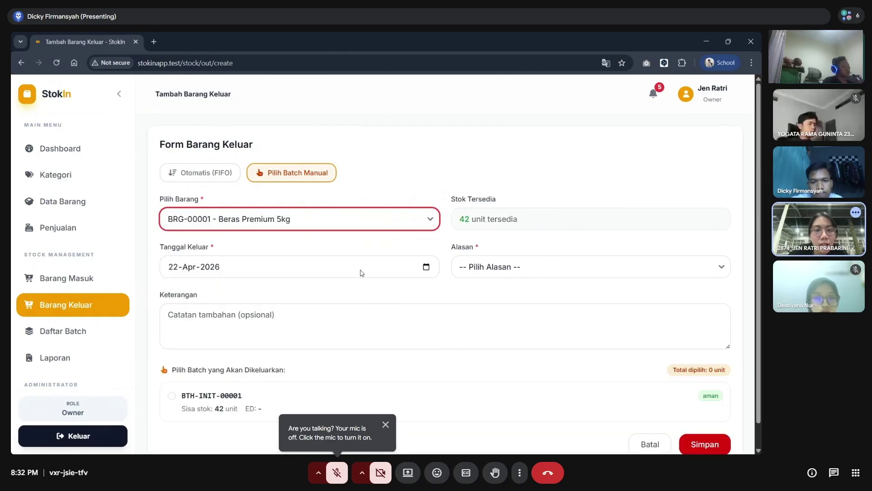
pyautogui.scroll(-1, 361, 272)
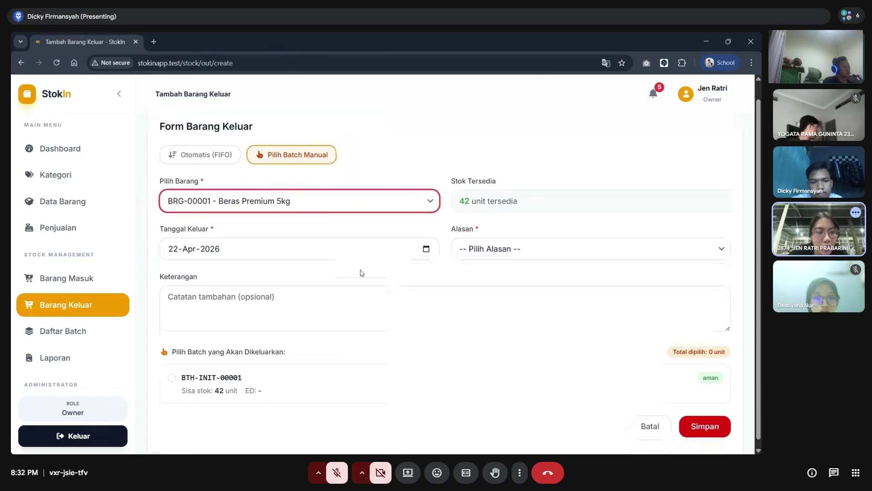
pyautogui.click(487, 244)
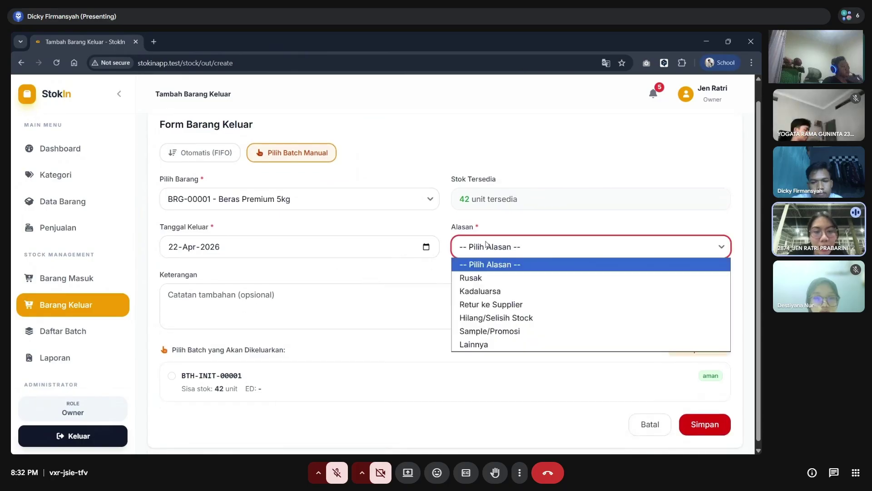
pyautogui.click(481, 277)
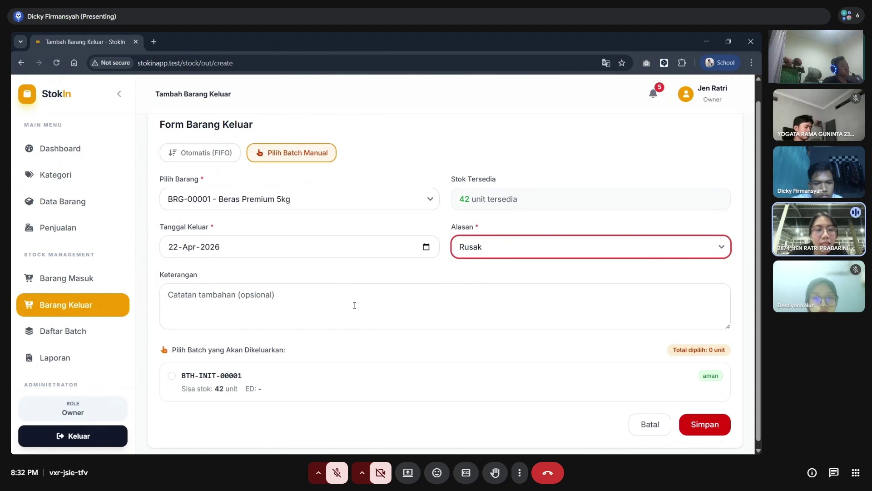
# - Take 2 units from batch BTH-INIT-00001
pyautogui.click(172, 379)
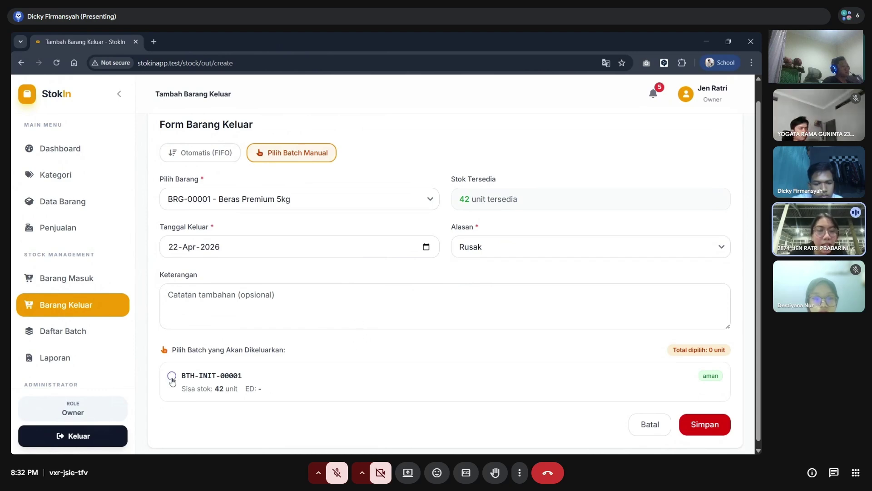
pyautogui.click(199, 420)
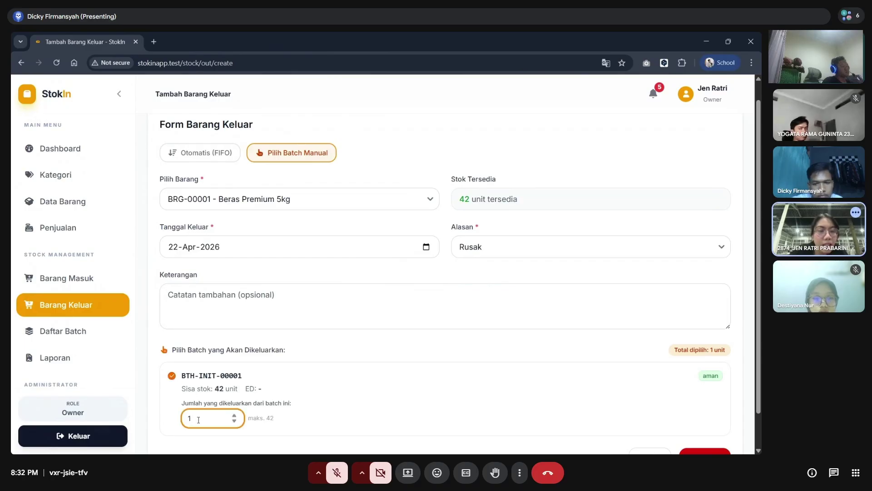
pyautogui.press('BackSpace')
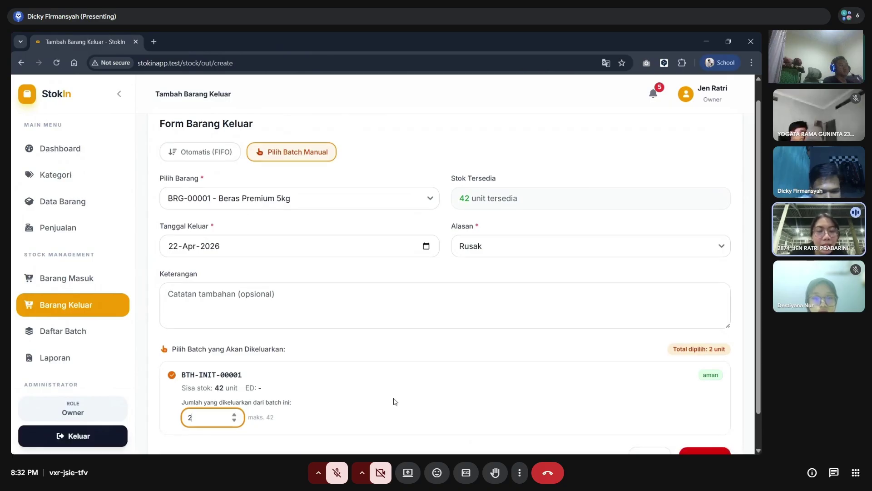
pyautogui.scroll(-1, 395, 402)
pyautogui.press('Up')
pyautogui.press('Down')
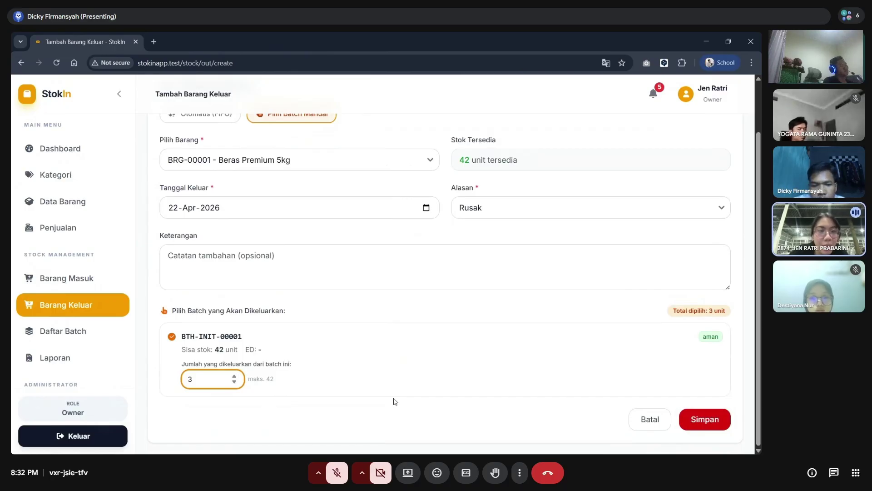
pyautogui.click(463, 372)
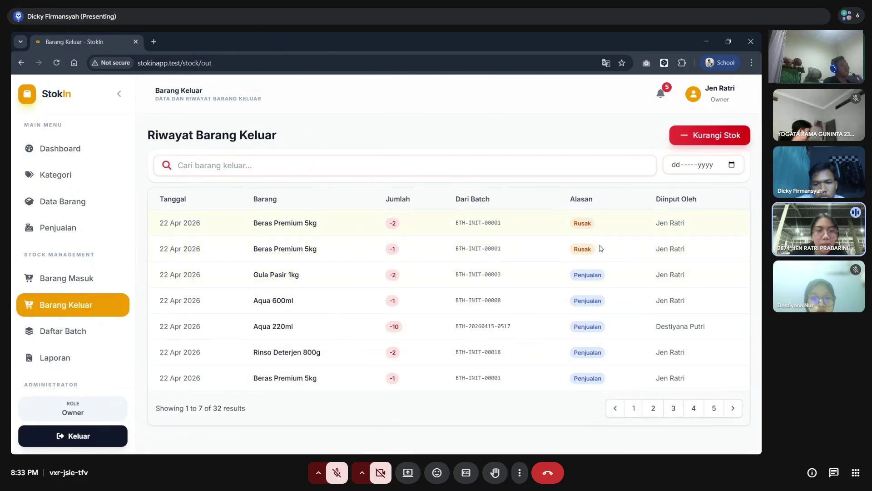
# - Search the Riwayat Barang Keluar history for the new damaged-stock entry
pyautogui.click(483, 165)
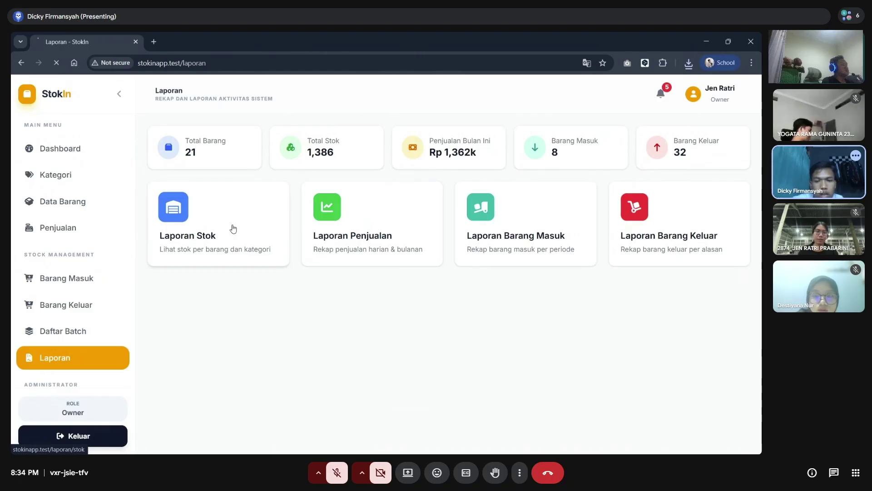
pyautogui.scroll(-5, 445, 205)
pyautogui.scroll(5, 492, 229)
pyautogui.scroll(-2, 493, 230)
pyautogui.scroll(2, 518, 239)
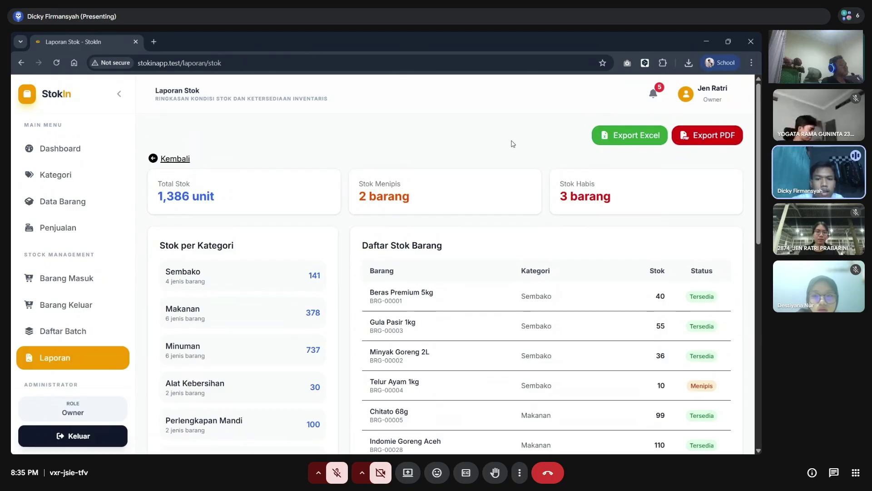
pyautogui.hotkey('alt', 'Left')
pyautogui.click(527, 209)
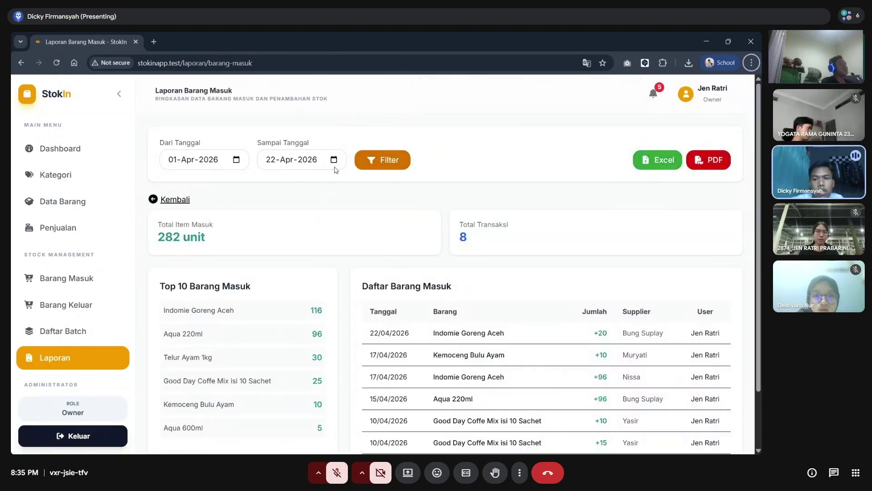
pyautogui.hotkey('alt', 'Left')
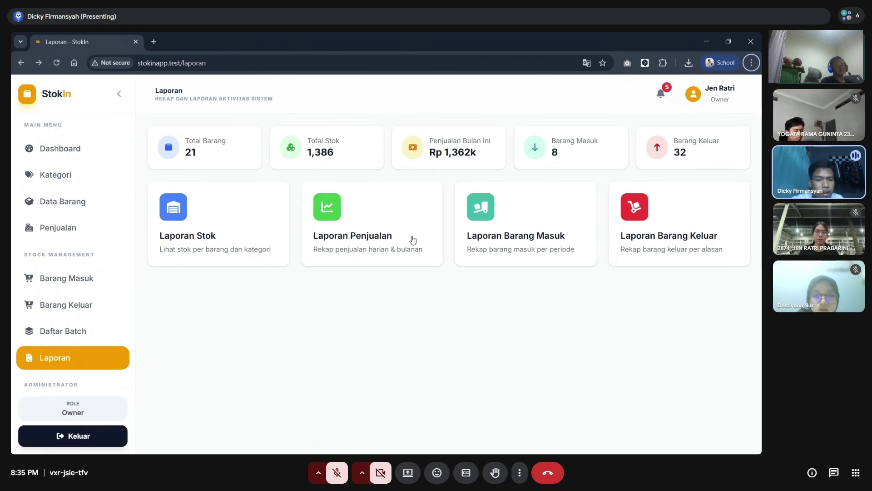
pyautogui.scroll(-2, 12, 387)
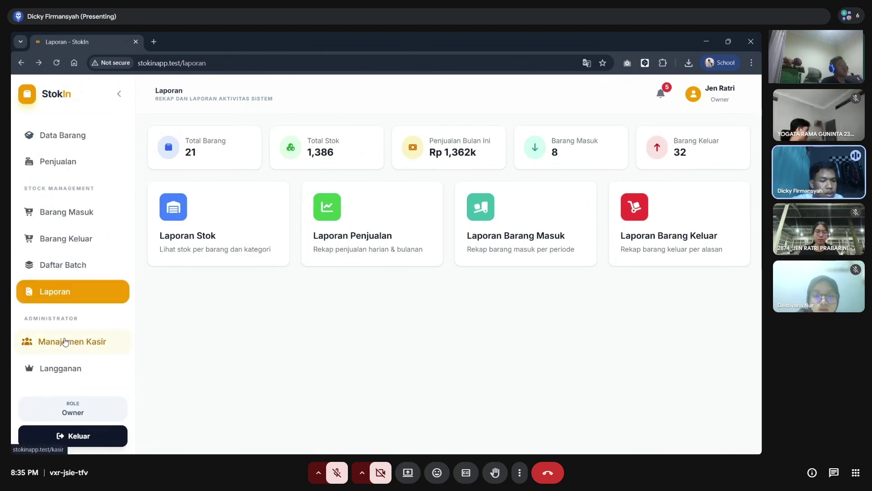
# - Open Manajemen Kasir, view the owner's profile, then begin adding a cashier account
pyautogui.click(46, 341)
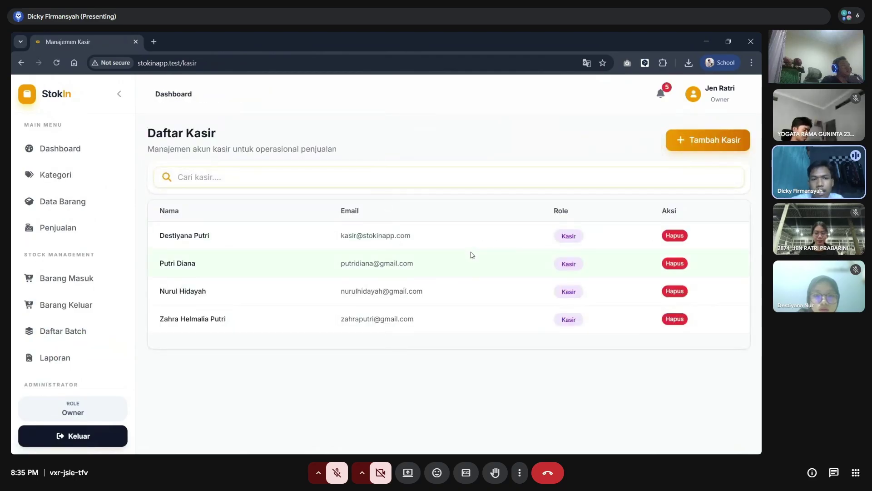
pyautogui.scroll(-2, 95, 263)
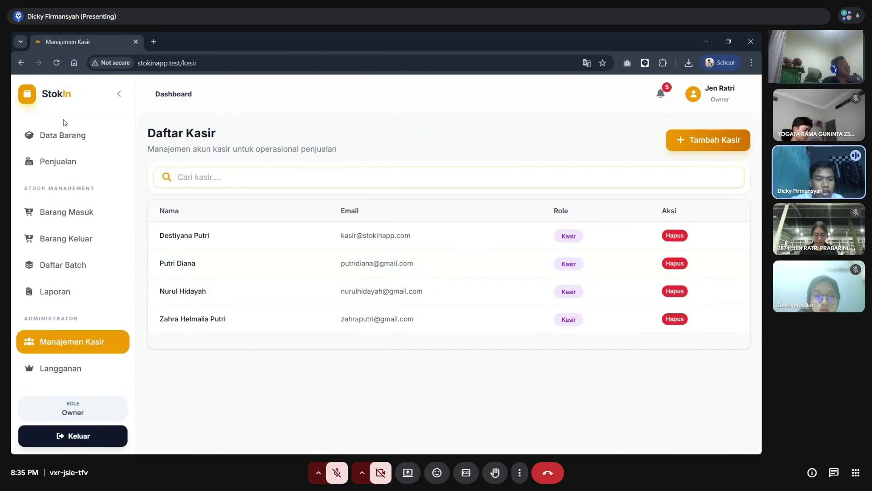
pyautogui.click(709, 95)
pyautogui.scroll(-2, 344, 246)
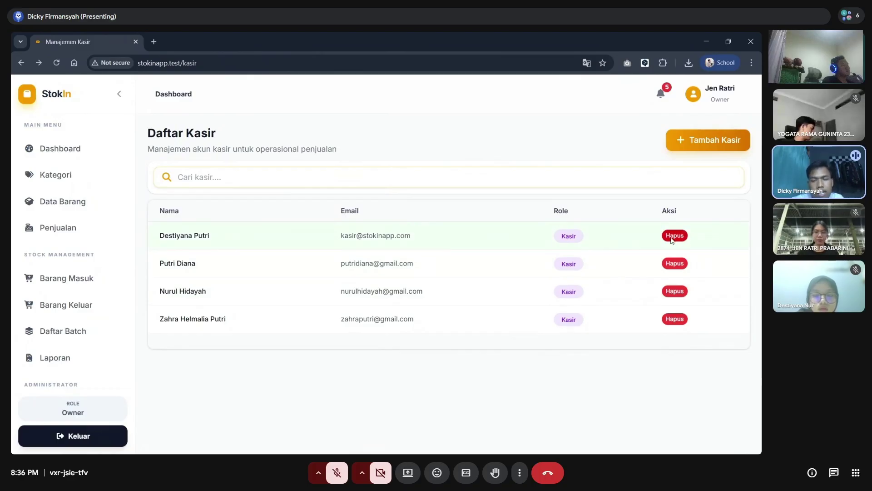
pyautogui.click(688, 146)
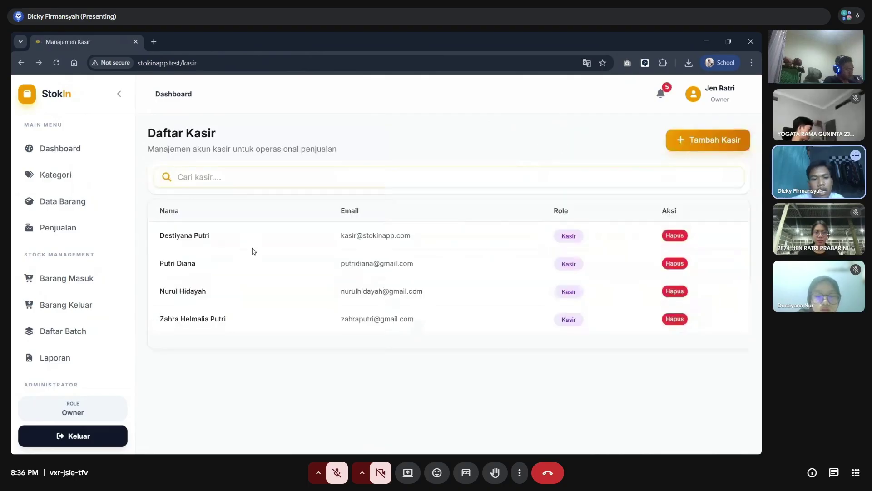
pyautogui.scroll(-2, 36, 318)
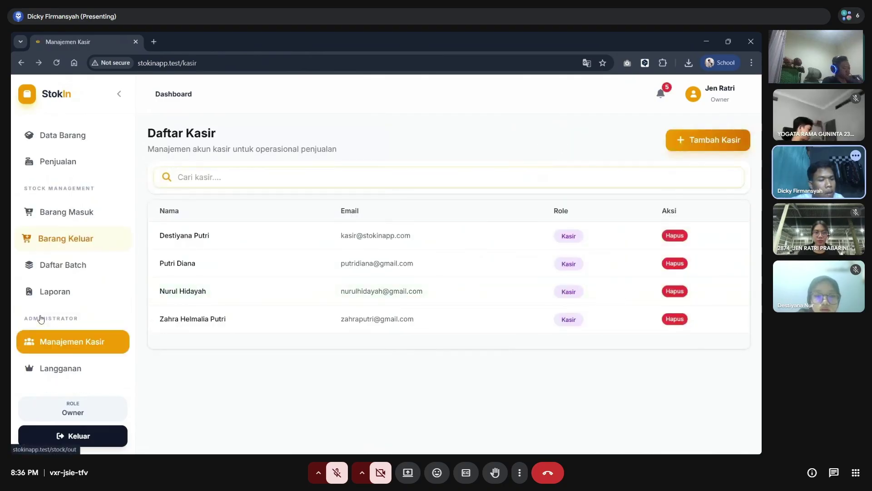
# - Open Langganan and scroll through the Status Langganan and Pilih Paket sections
pyautogui.click(62, 373)
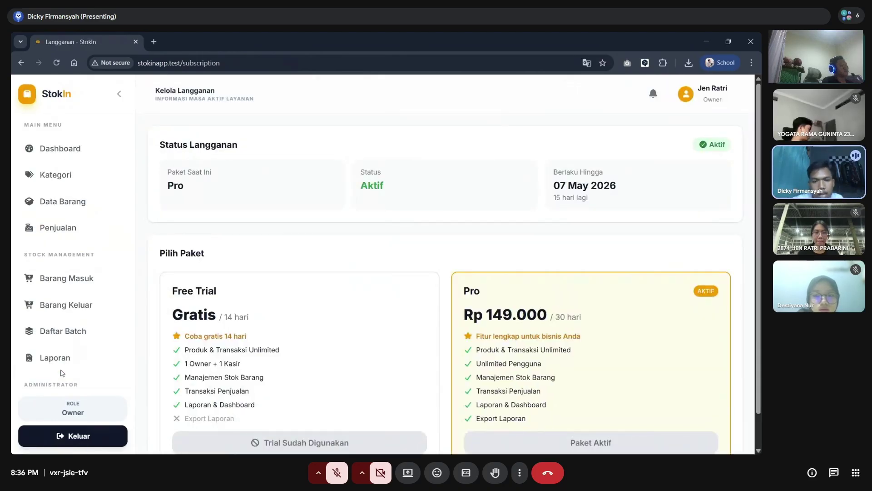
pyautogui.scroll(-1, 307, 341)
pyautogui.scroll(1, 307, 341)
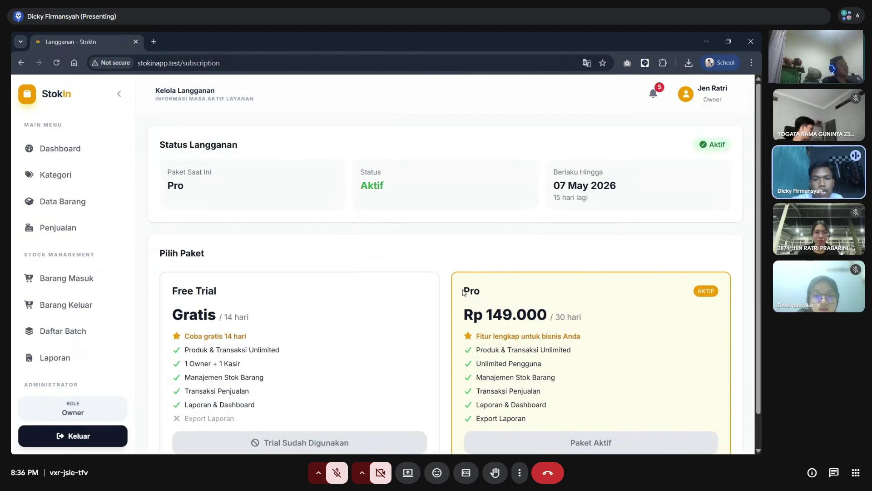
pyautogui.scroll(-1, 463, 292)
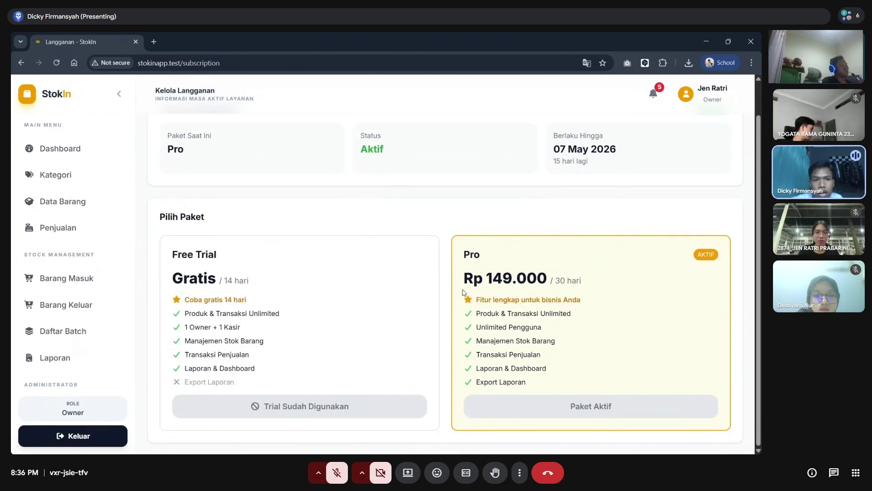
pyautogui.scroll(1, 442, 200)
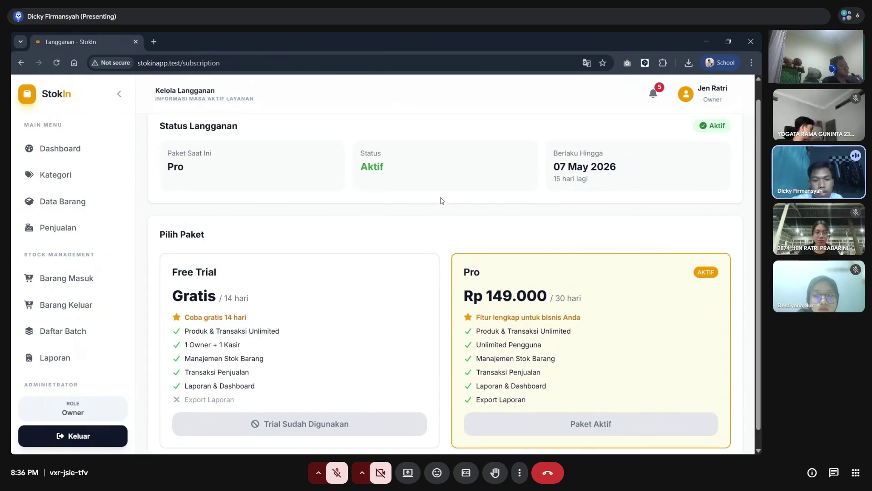
pyautogui.scroll(-1, 442, 200)
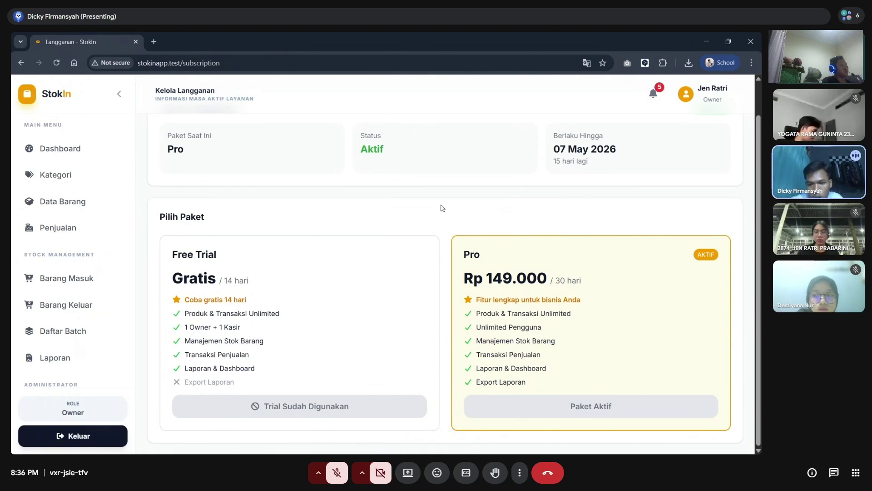
pyautogui.scroll(1, 441, 207)
pyautogui.scroll(-1, 441, 208)
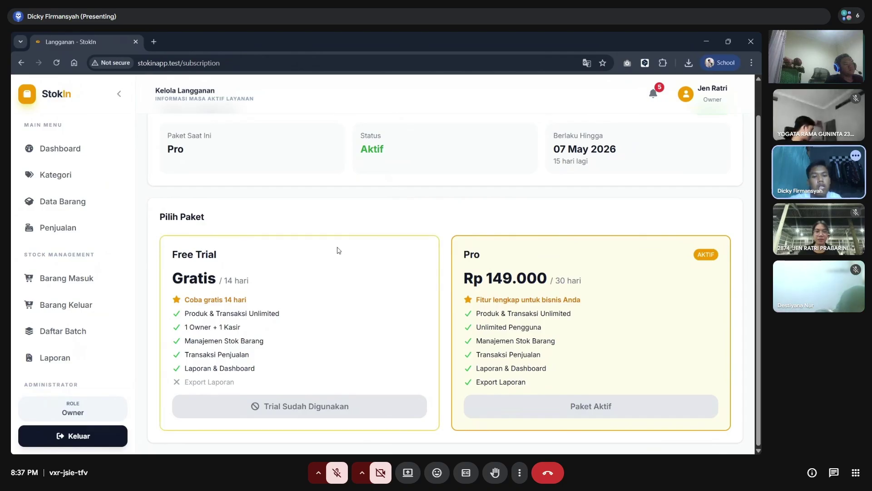
pyautogui.scroll(-2, 68, 295)
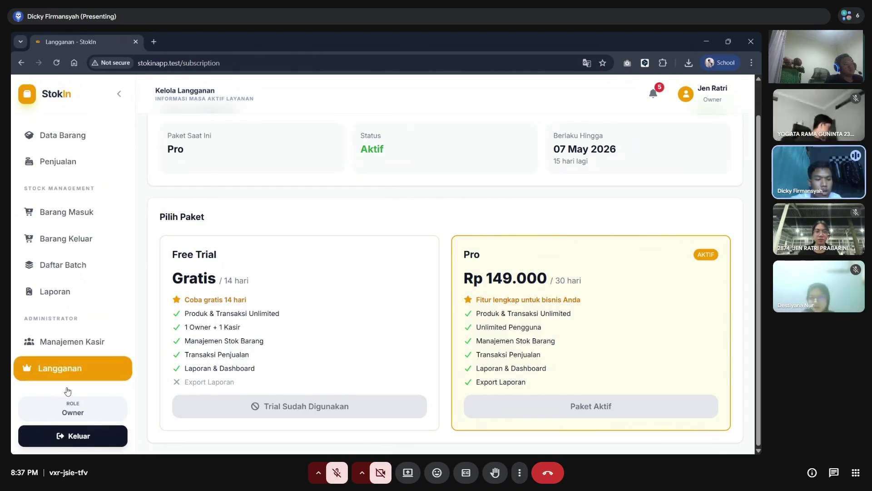
# - Log out, go to Masuk, and open the Daftar Sebagai Pemilik Toko form
pyautogui.click(54, 427)
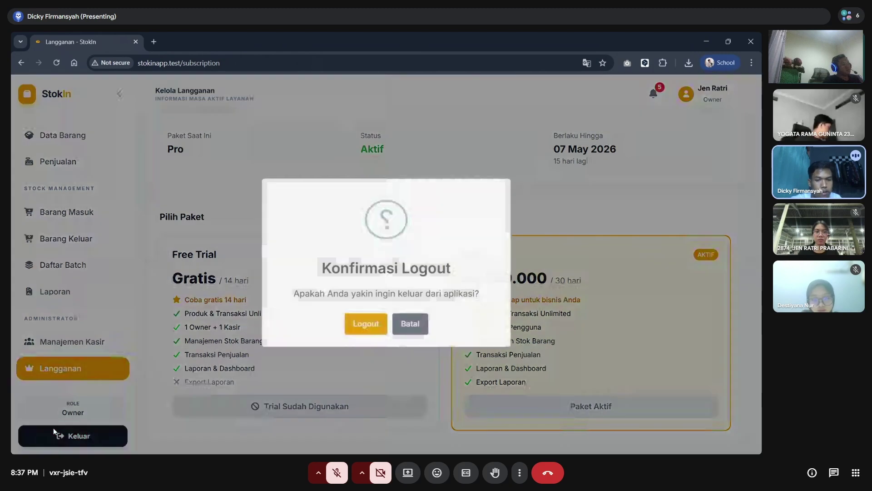
pyautogui.click(375, 335)
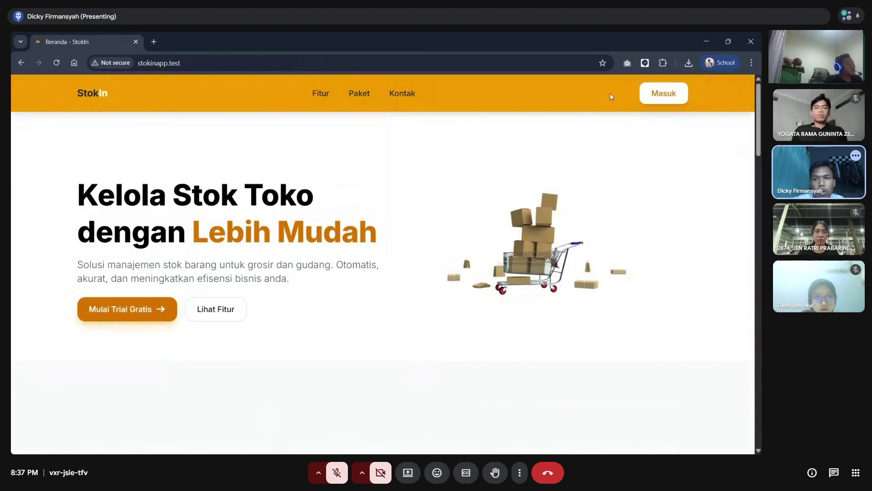
pyautogui.click(653, 88)
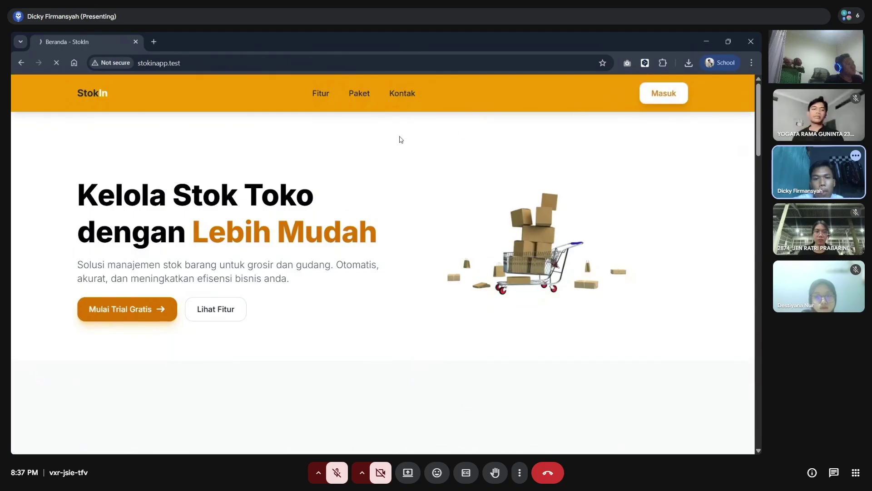
pyautogui.click(413, 328)
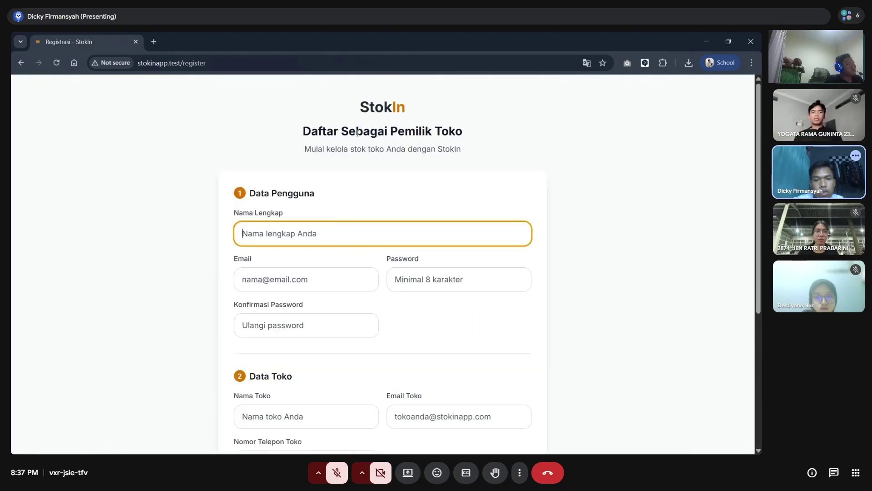
# - Enter the owner's full name, e-mail address, password and matching confirmation in Data Pengguna
pyautogui.click(292, 239)
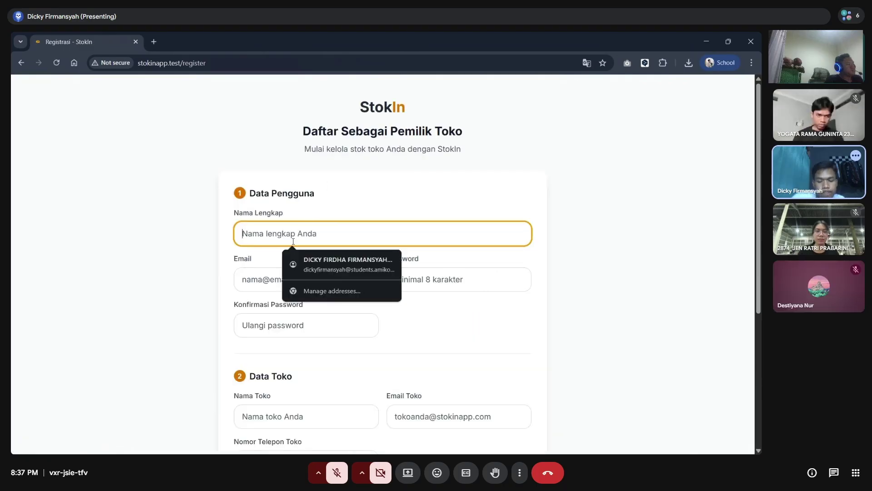
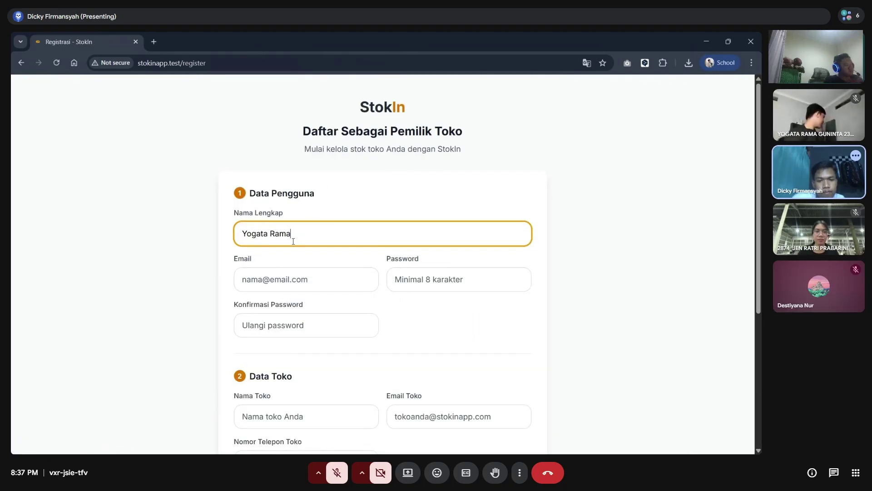
pyautogui.press('Tab')
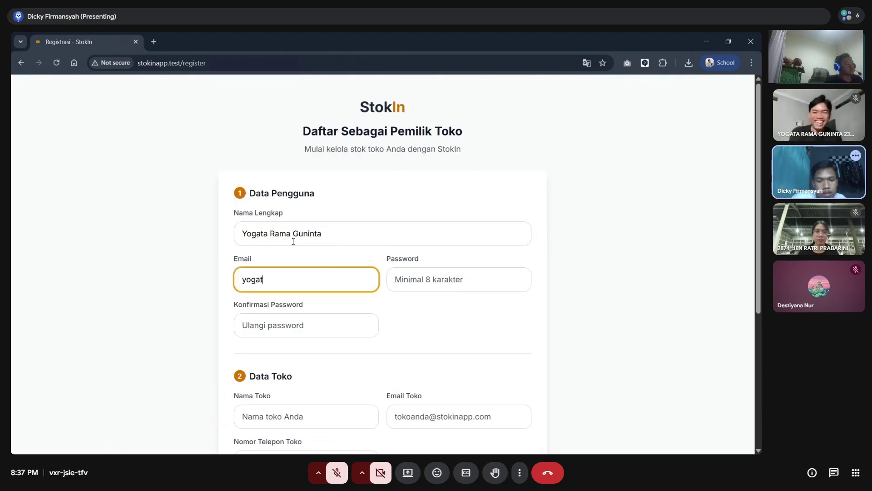
pyautogui.press('Tab')
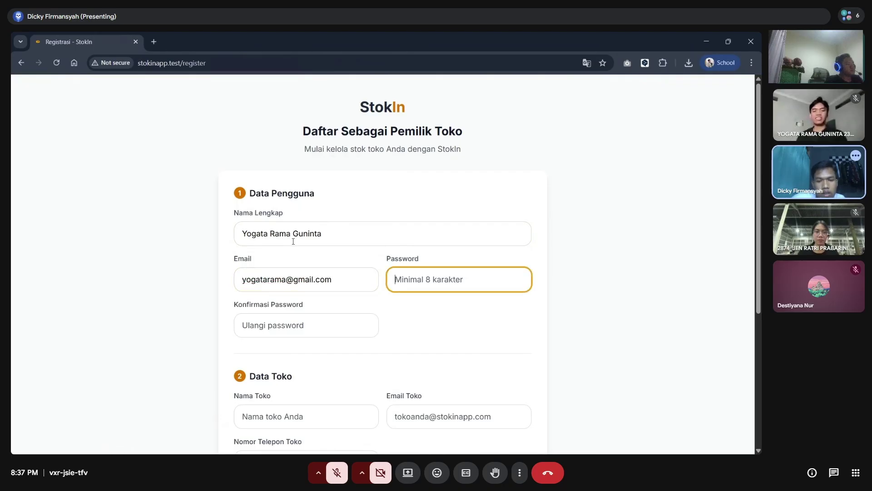
pyautogui.write('p••••••••')
pyautogui.press('Tab')
pyautogui.write('••••••')
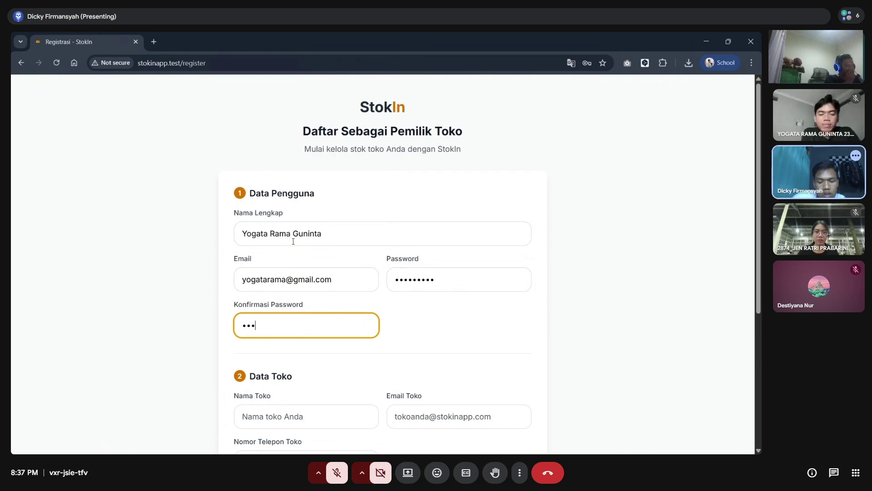
pyautogui.write('•••')
pyautogui.scroll(-3, 293, 241)
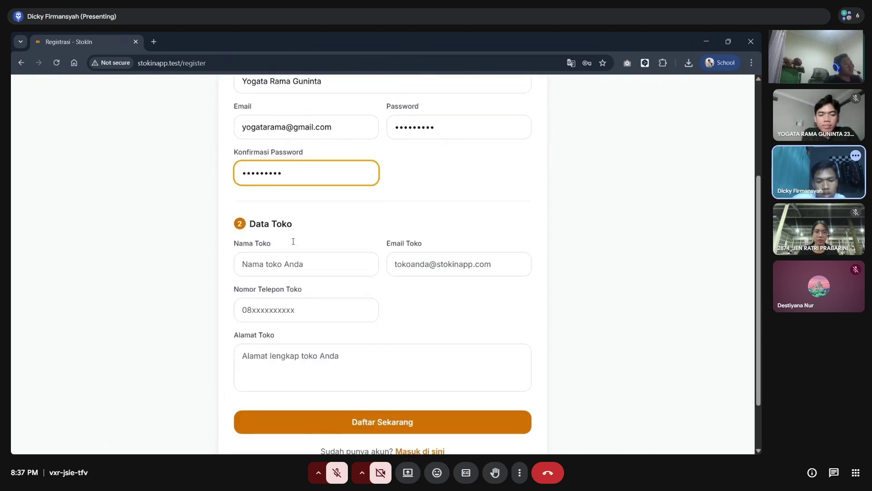
# - Enter the store's name in Nama Toko, correcting typos along the way
pyautogui.click(264, 263)
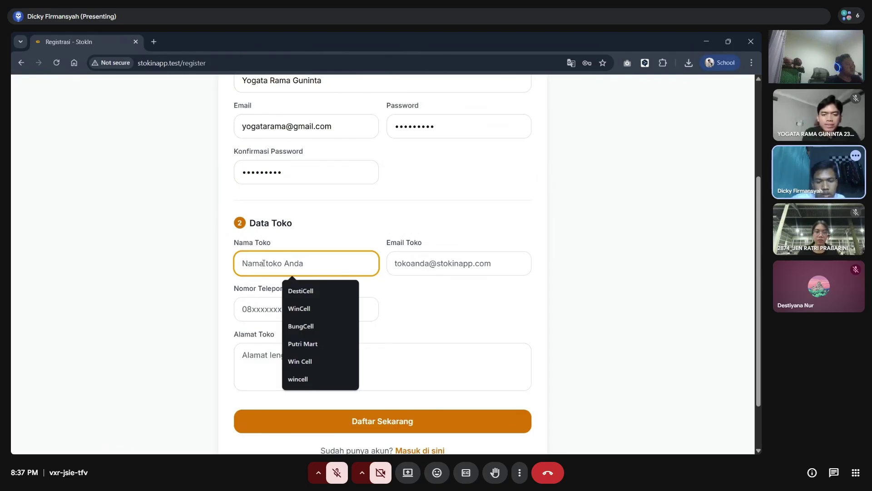
pyautogui.write('TOko')
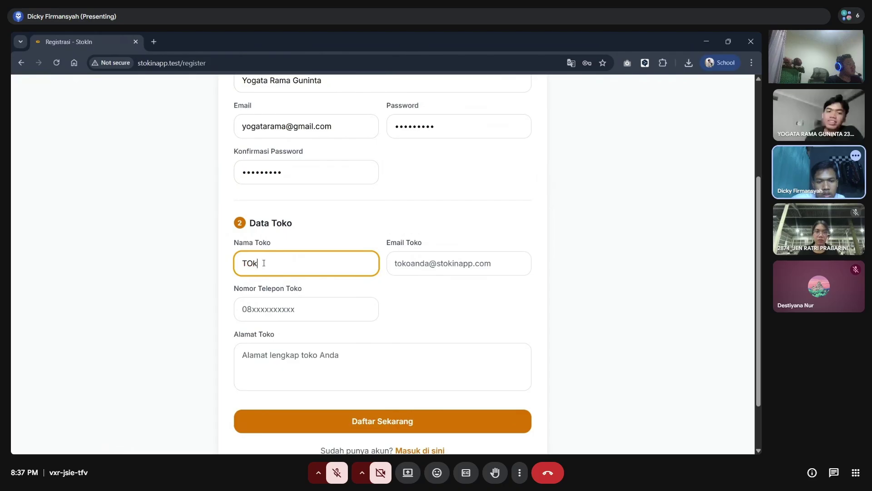
pyautogui.press('BackSpace')
pyautogui.press('BackSpace')
pyautogui.write('o')
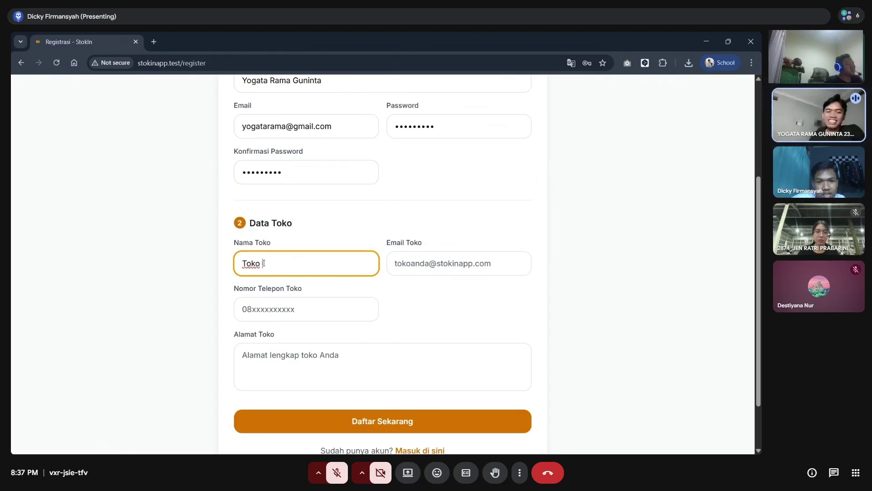
pyautogui.write('ko')
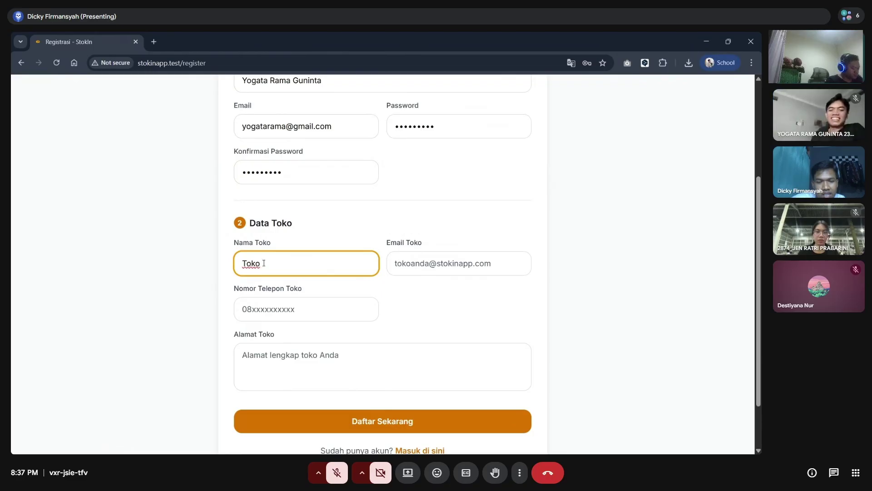
pyautogui.write(' N')
pyautogui.press('BackSpace')
pyautogui.write('Rama')
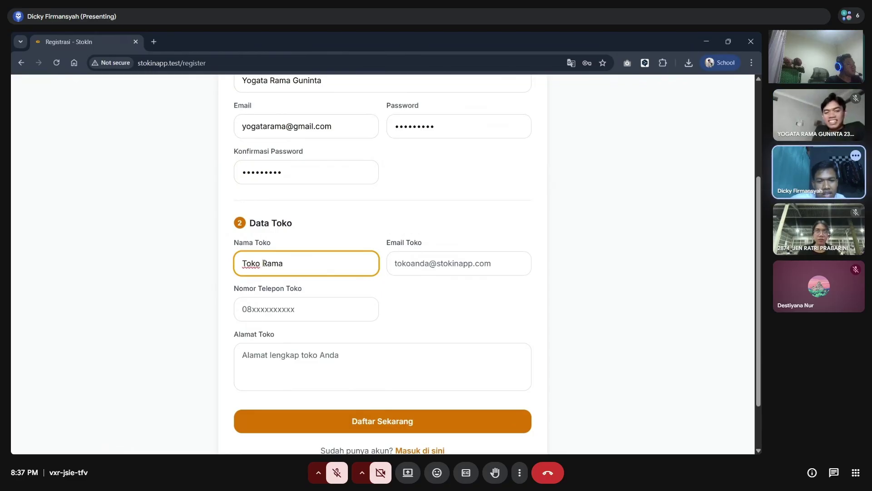
pyautogui.click(264, 263)
pyautogui.hotkey('shift', 'Home')
pyautogui.press('BackSpace')
pyautogui.write('Shop')
# - Fill in the store e-mail, phone number and address, then submit with Daftar Sekarang
pyautogui.press('Tab')
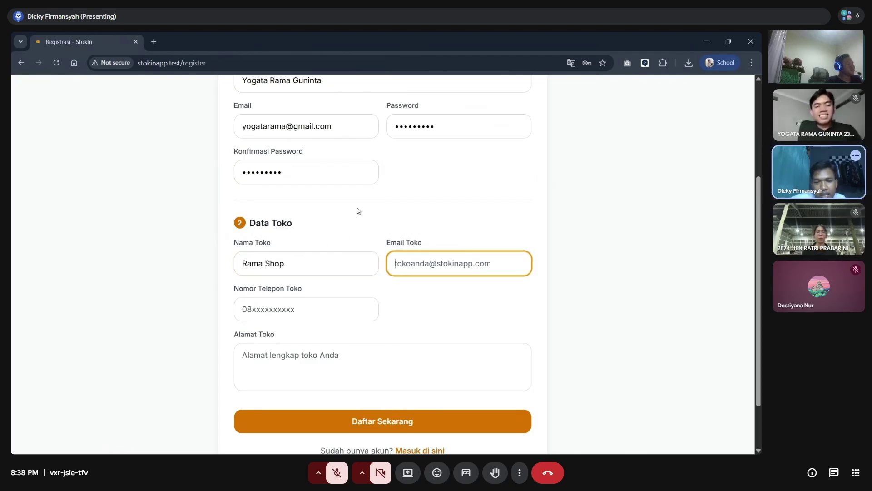
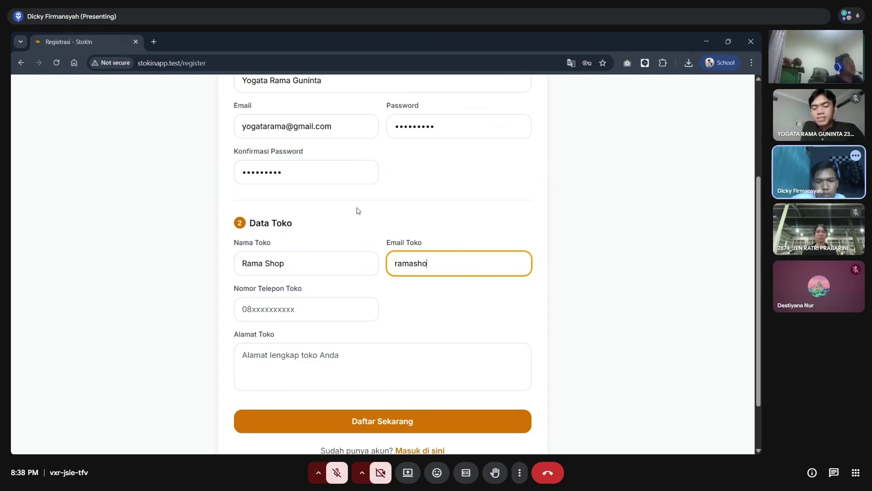
pyautogui.press('Tab')
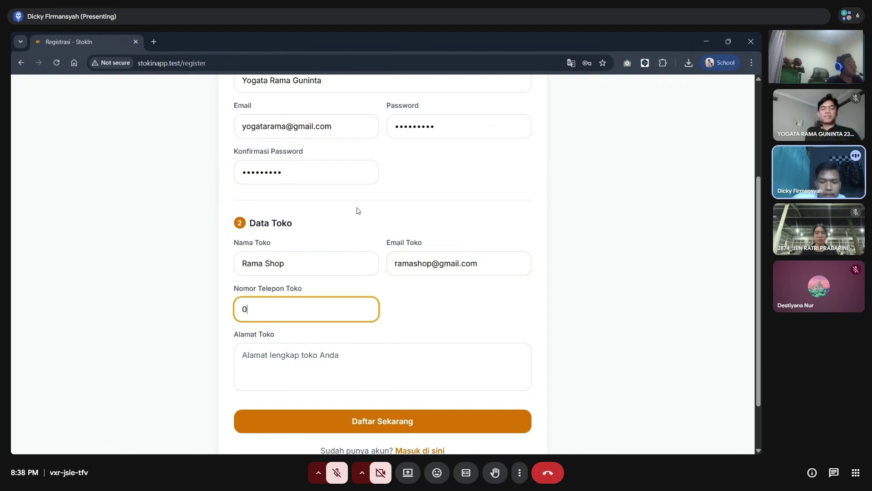
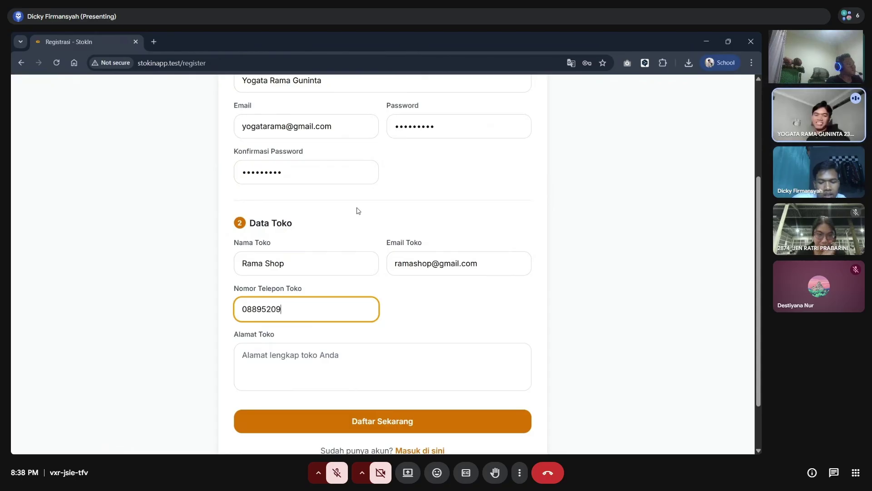
pyautogui.click(327, 367)
pyautogui.write('Gamp')
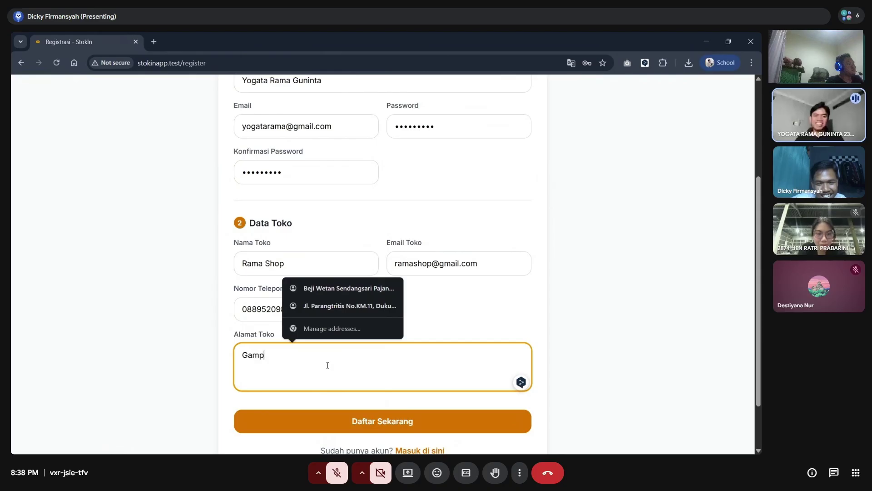
pyautogui.write('ing Sleman')
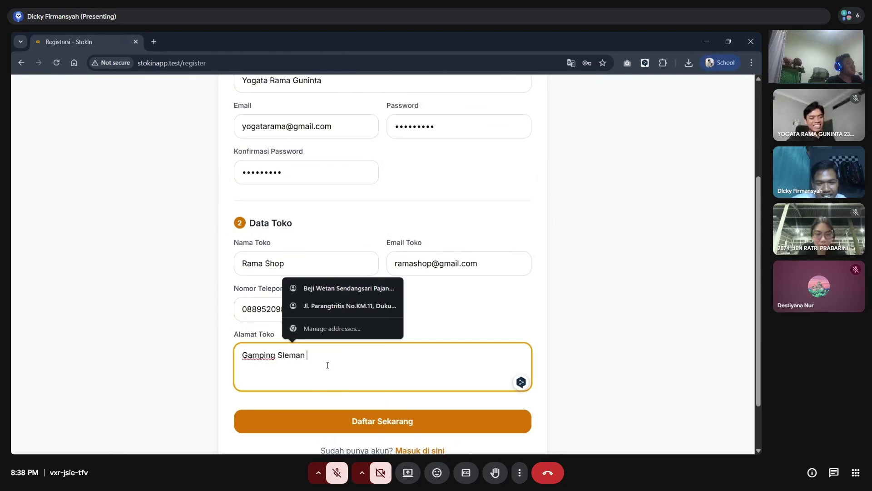
pyautogui.click(346, 417)
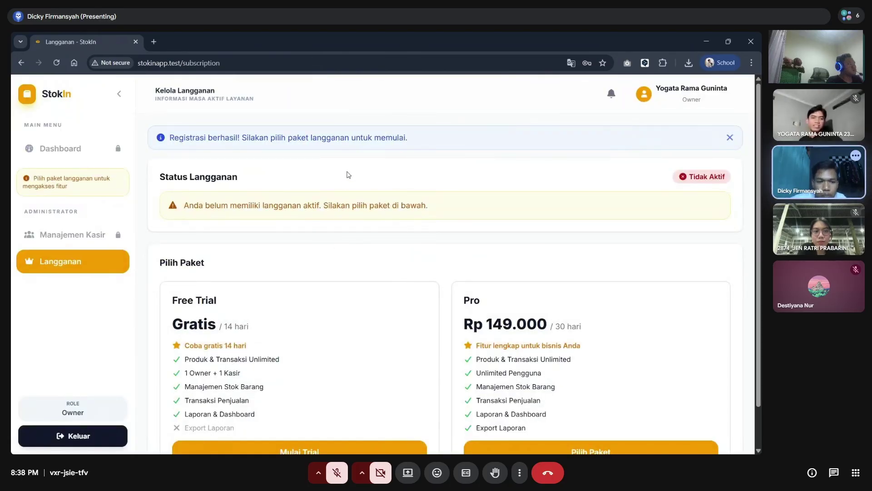
# - Scroll the Langganan page down to the Free Trial plan card
pyautogui.scroll(-1, 288, 300)
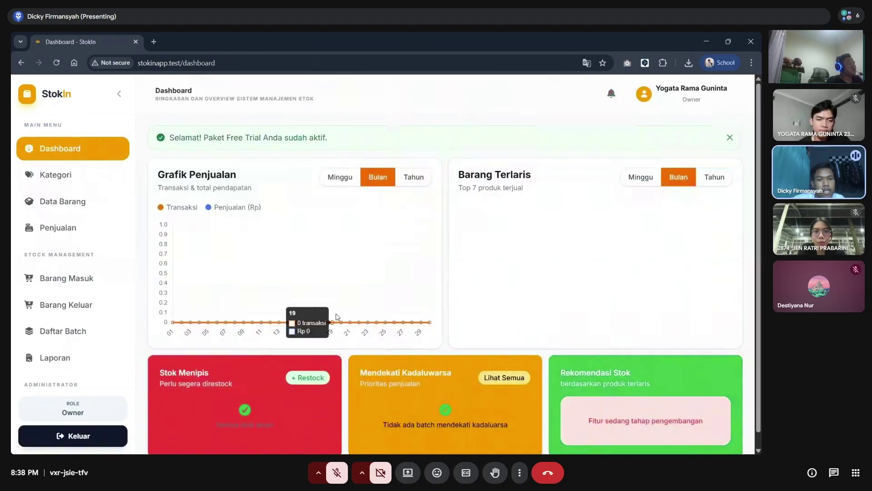
pyautogui.scroll(-1, 340, 186)
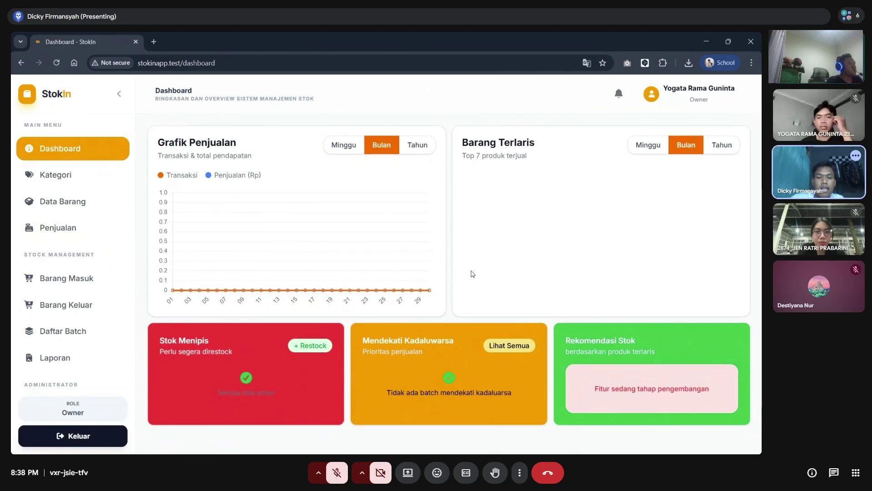
# - Open the Kategori page, then the Data Barang page
pyautogui.click(54, 175)
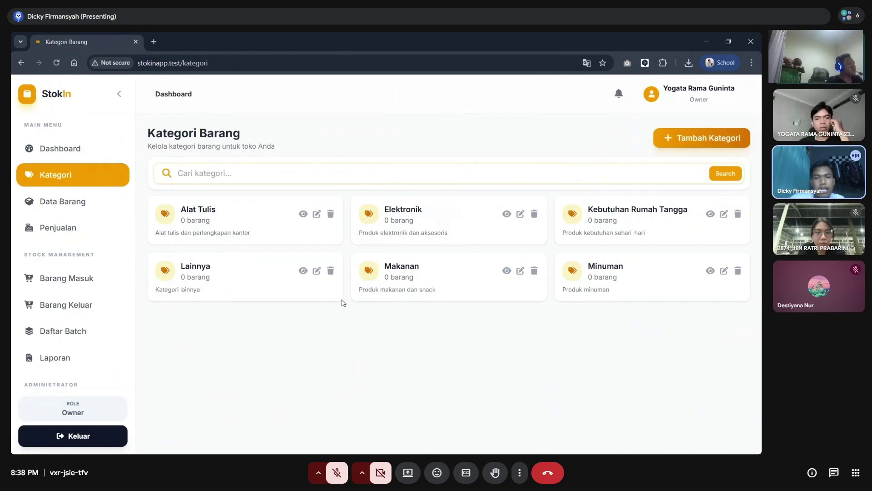
pyautogui.click(59, 201)
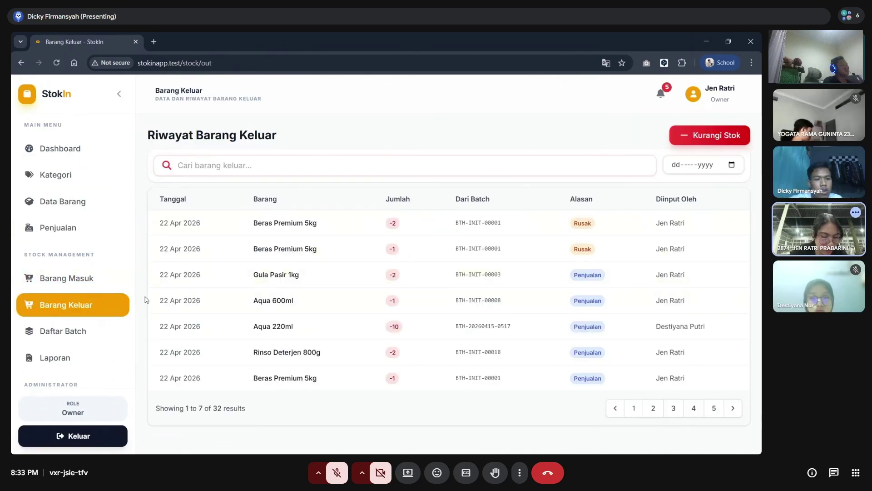
# - In Daftar Batch, filter by Hampir Kadaluarsa, Kadaluarsa, then Aman to check batch expiry status
pyautogui.click(73, 330)
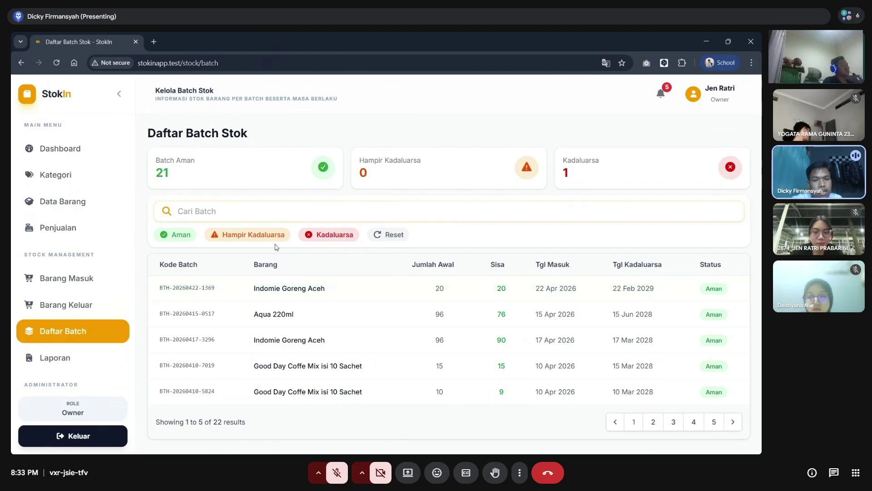
pyautogui.click(260, 240)
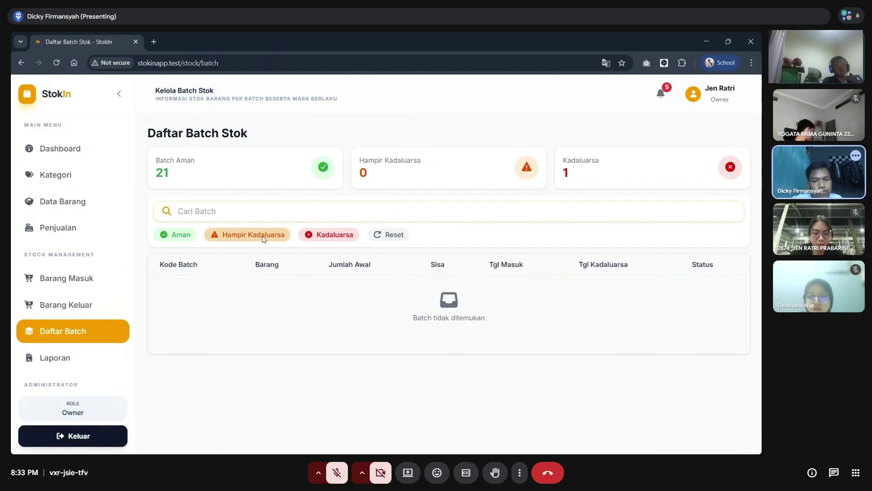
pyautogui.click(311, 239)
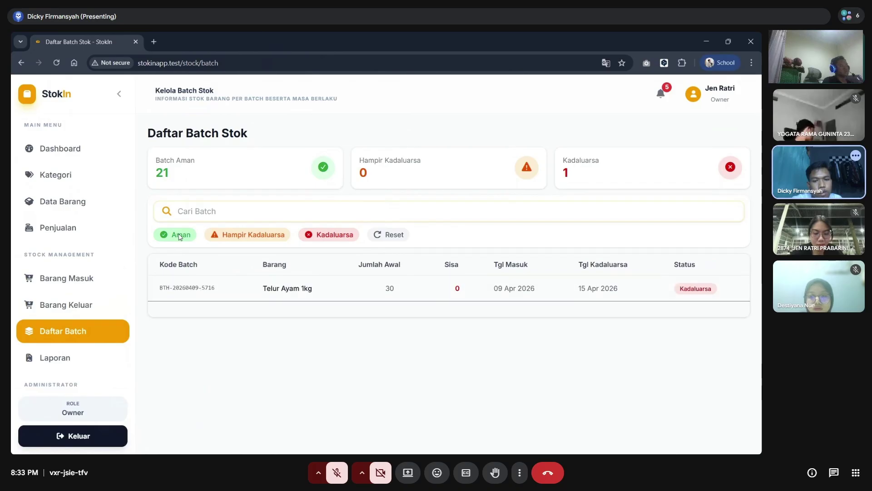
pyautogui.click(180, 235)
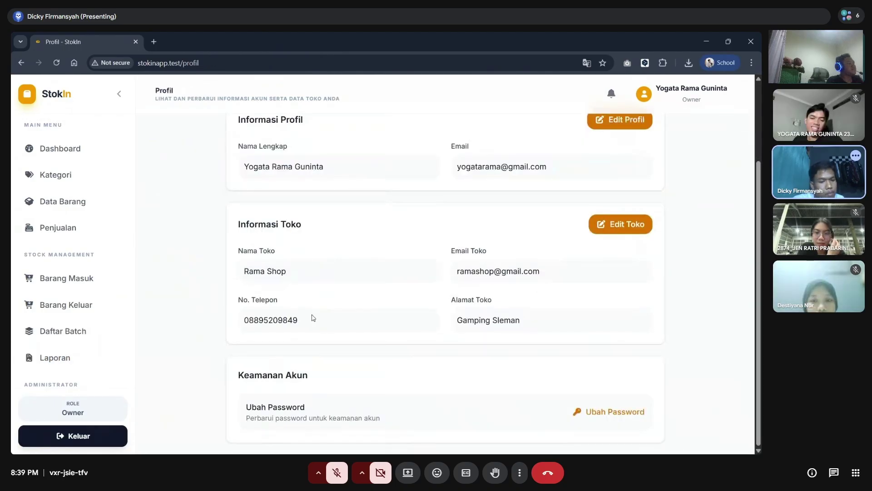
# - Log out via Keluar and confirm Logout, then scroll the landing page to Fitur Unggulan
pyautogui.scroll(-2, 50, 385)
pyautogui.click(72, 435)
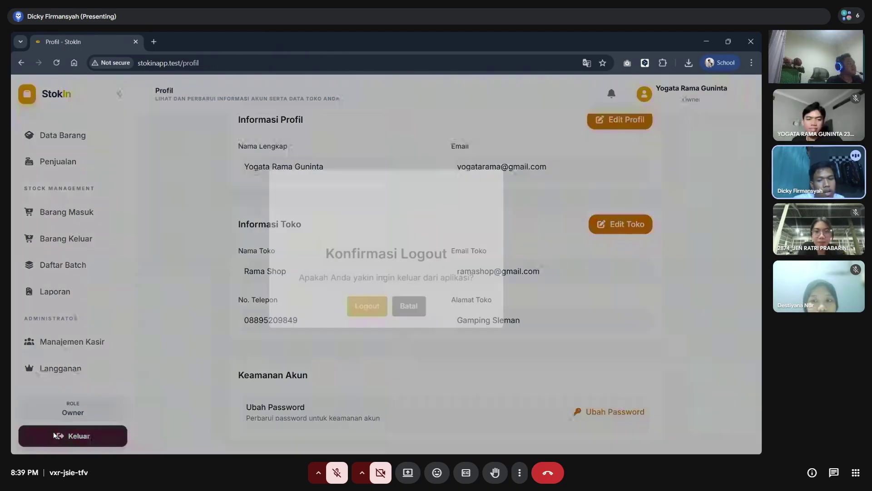
pyautogui.click(365, 325)
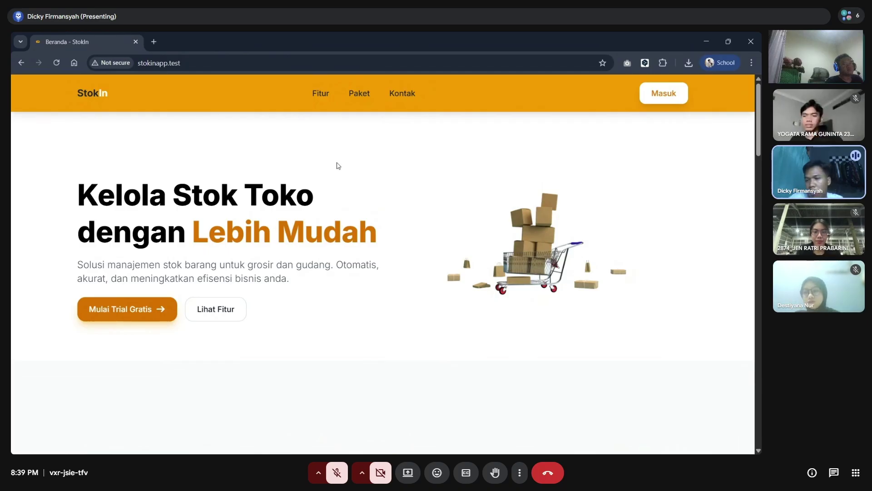
pyautogui.scroll(-10, 338, 165)
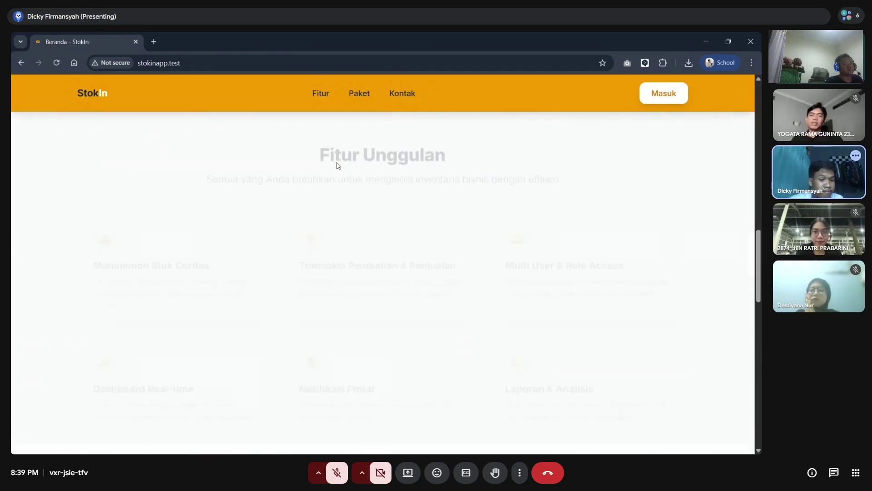